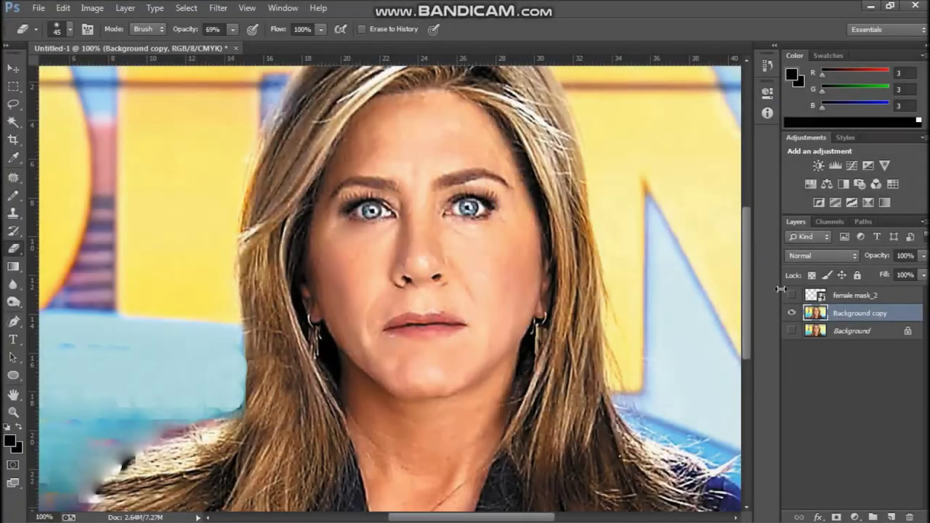
# - Copy a lassoed nostril to a new layer and flip it horizontally in place
pyautogui.click(792, 295)
pyautogui.hotkey('ctrl', '+')
pyautogui.click(792, 296)
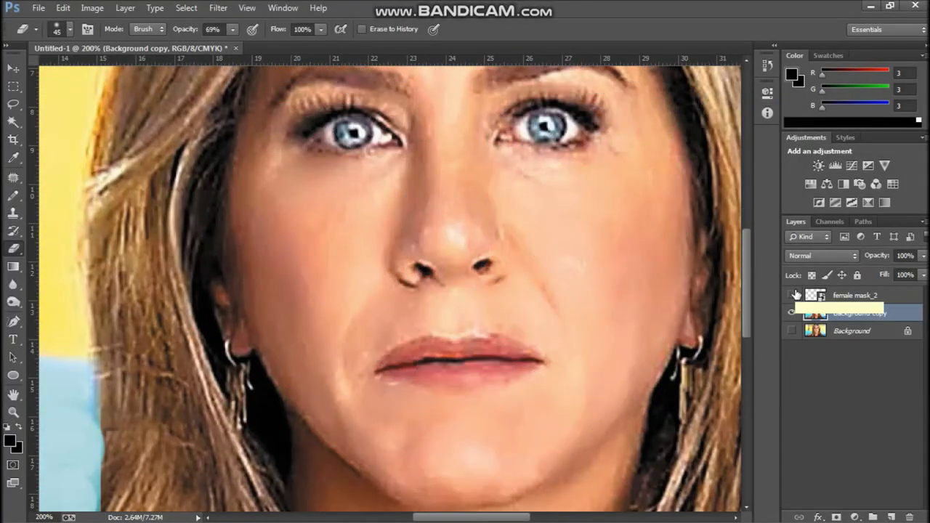
pyautogui.press('l')
pyautogui.moveTo(443, 230)
pyautogui.mouseDown()
pyautogui.moveTo(449, 305)
pyautogui.moveTo(492, 289)
pyautogui.mouseUp()
pyautogui.hotkey('ctrl', 'j')
pyautogui.hotkey('ctrl', 't')
pyautogui.rightClick(436, 280)
pyautogui.click(482, 461)
pyautogui.press('Return')
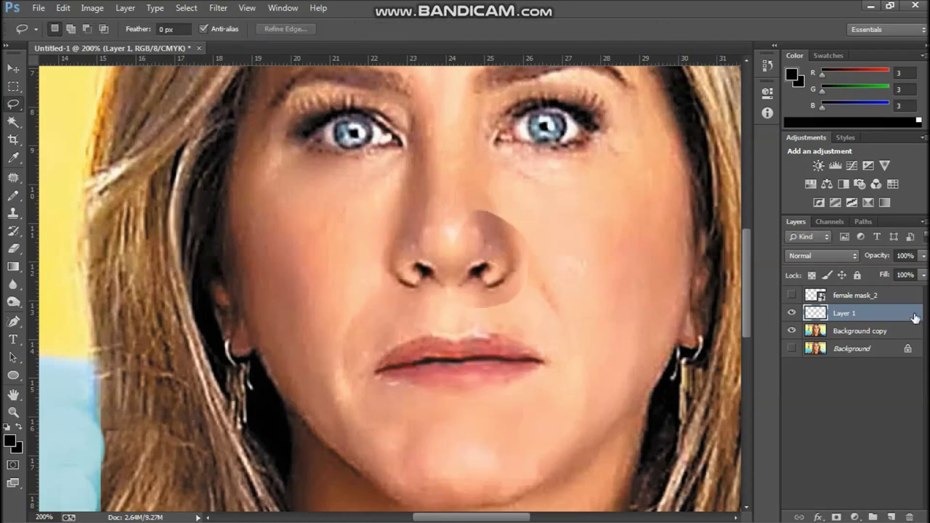
# - Lower the nostril copy's opacity and set a size-20 eraser for its edges
pyautogui.click(923, 256)
pyautogui.moveTo(918, 275); pyautogui.dragTo(901, 275)
pyautogui.scroll(2, 393, 290)
pyautogui.click(15, 249)
pyautogui.rightClick(479, 265)
pyautogui.write('20')
pyautogui.press('Return')
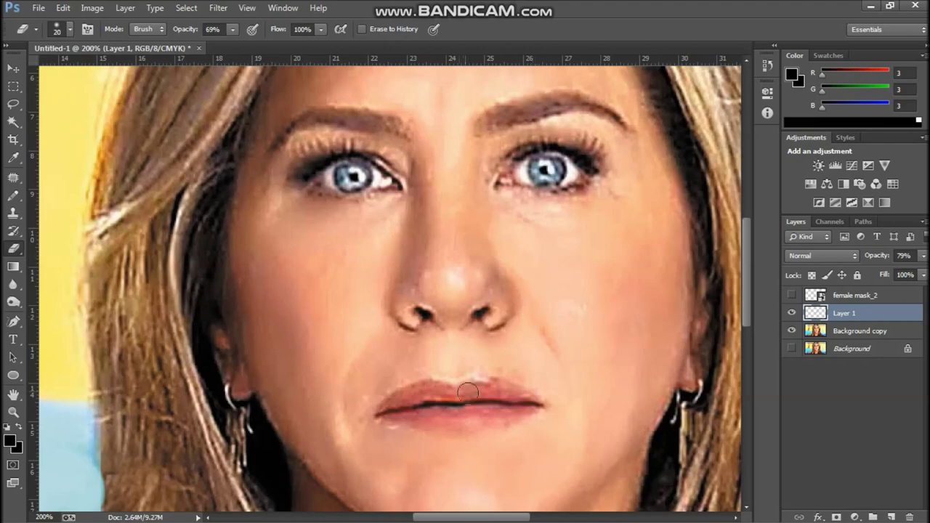
# - Show the female mask_2 outline guide and free-transform it down to fit the face
pyautogui.click(793, 295)
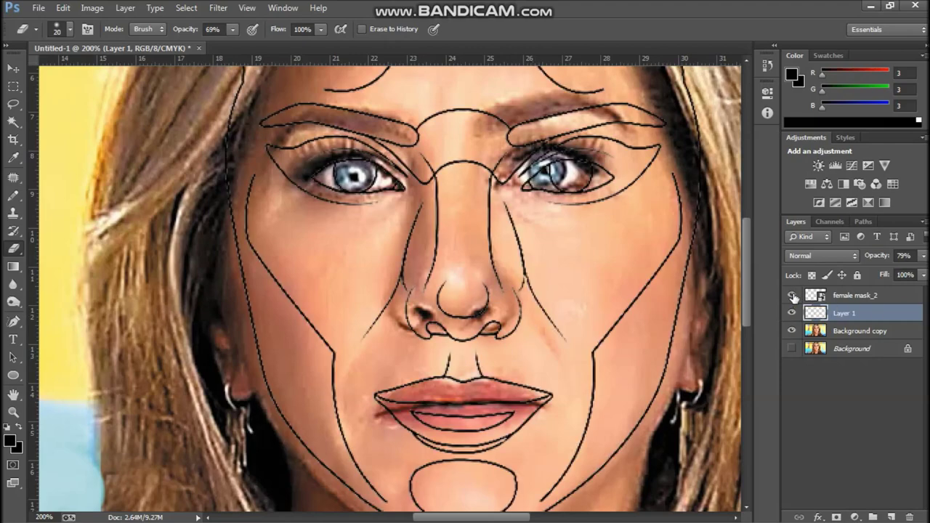
pyautogui.click(835, 295)
pyautogui.hotkey('ctrl', 't')
pyautogui.press('Down')
pyautogui.press('Down')
pyautogui.press('Down')
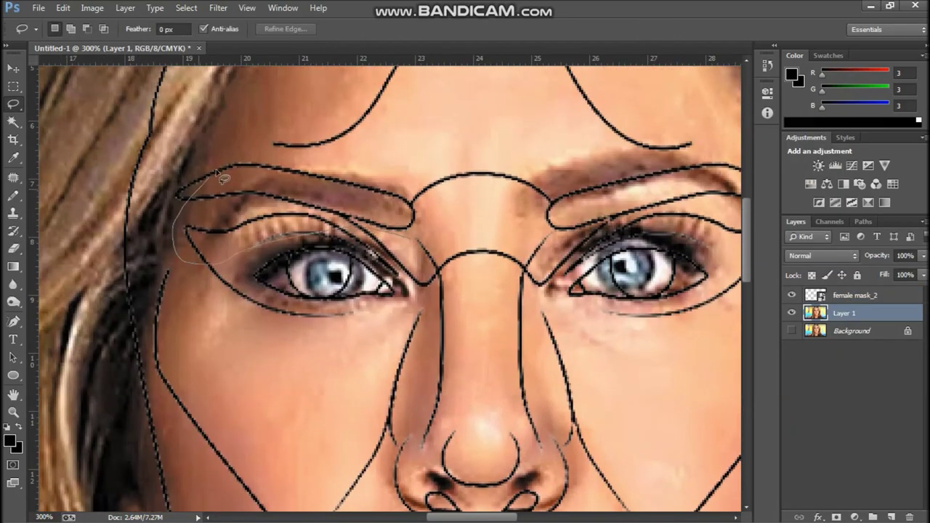
# - Lasso the left eyebrow and reshape it with Filter > Liquify
pyautogui.moveTo(223, 178); pyautogui.dragTo(429, 225)
pyautogui.click(218, 8)
pyautogui.click(240, 93)
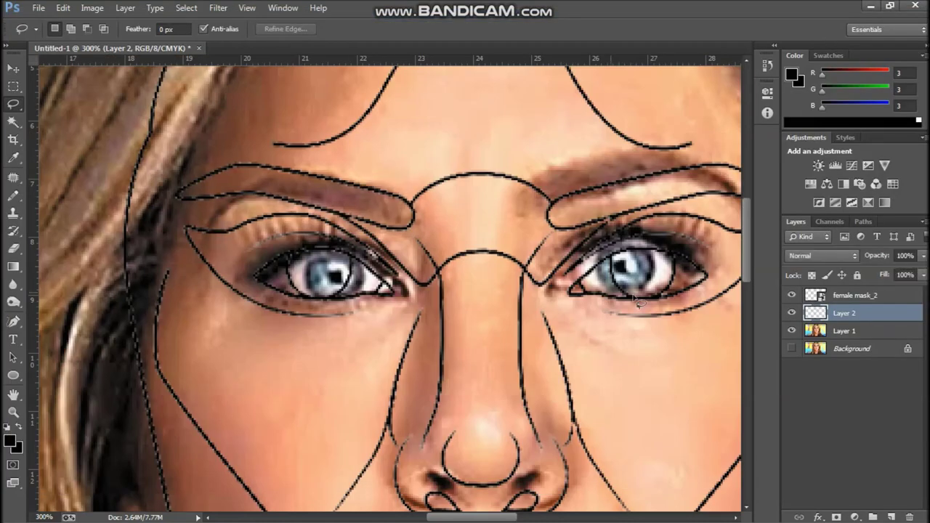
pyautogui.hotkey('ctrl', ',')
# - Duplicate the eyebrow to a new layer, then rotate and resize the copy
pyautogui.hotkey('alt', '[')
pyautogui.hotkey('ctrl', 'j')
pyautogui.hotkey('ctrl', 't')
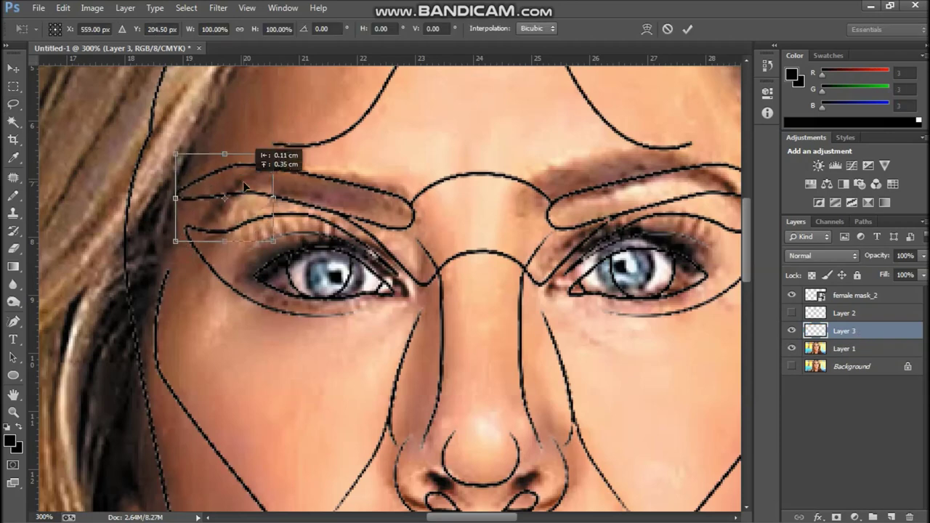
pyautogui.moveTo(250, 155)
pyautogui.mouseDown()
pyautogui.moveTo(292, 165)
pyautogui.moveTo(249, 207)
pyautogui.mouseUp()
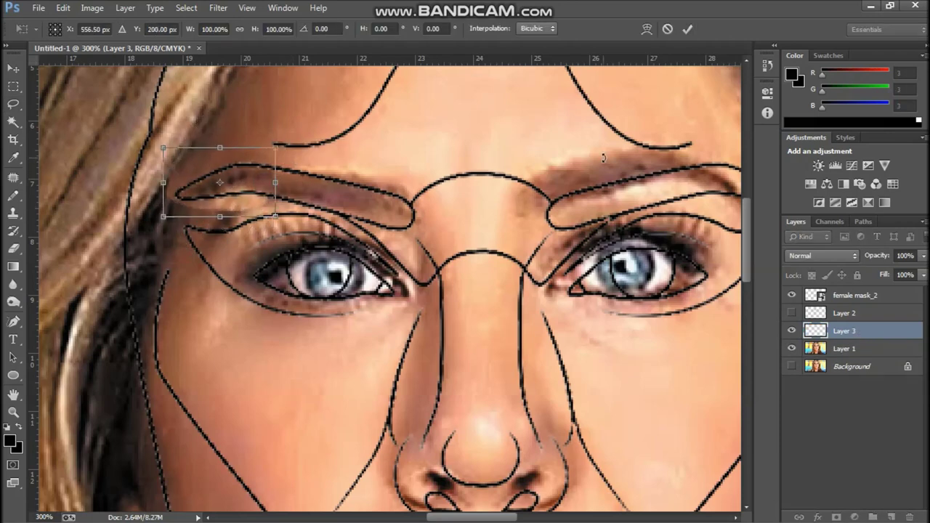
pyautogui.moveTo(163, 218); pyautogui.dragTo(172, 233)
pyautogui.hotkey('ctrl', ',')
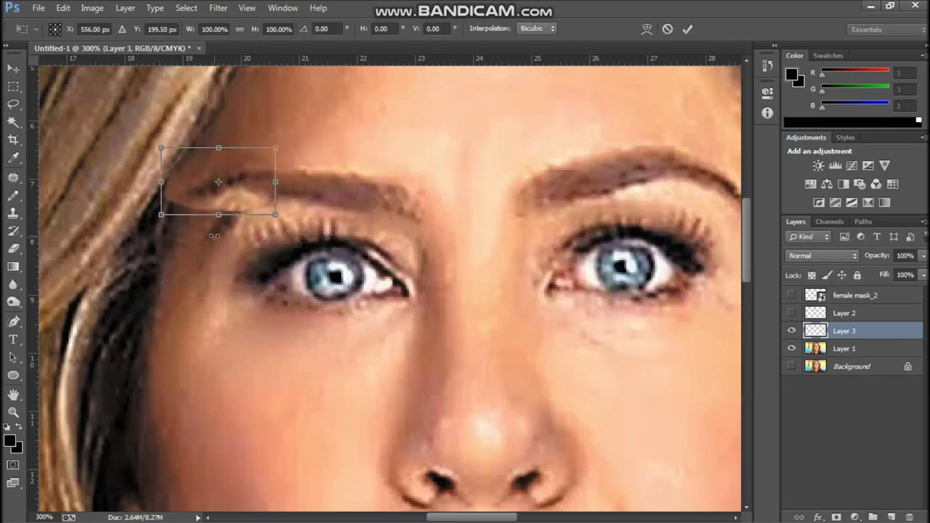
pyautogui.click(791, 295)
# - Reshape the eyebrow copy further in Liquify and apply it
pyautogui.press('Return')
pyautogui.hotkey('ctrl', 'shift', 'x')
pyautogui.scroll(2, 192, 356)
pyautogui.scroll(2, 192, 356)
pyautogui.click(824, 36)
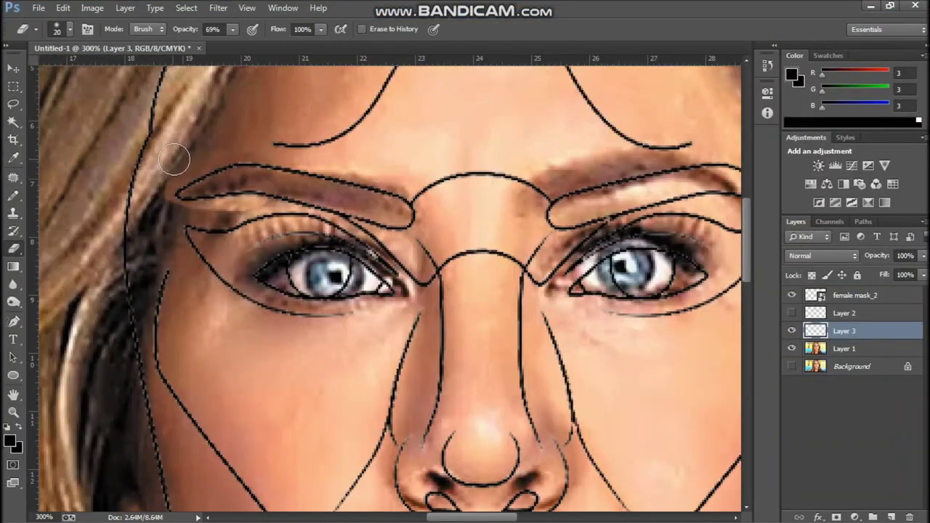
# - Erase excess skin below the eyebrow copy and soften its top and right edges
pyautogui.click(791, 312)
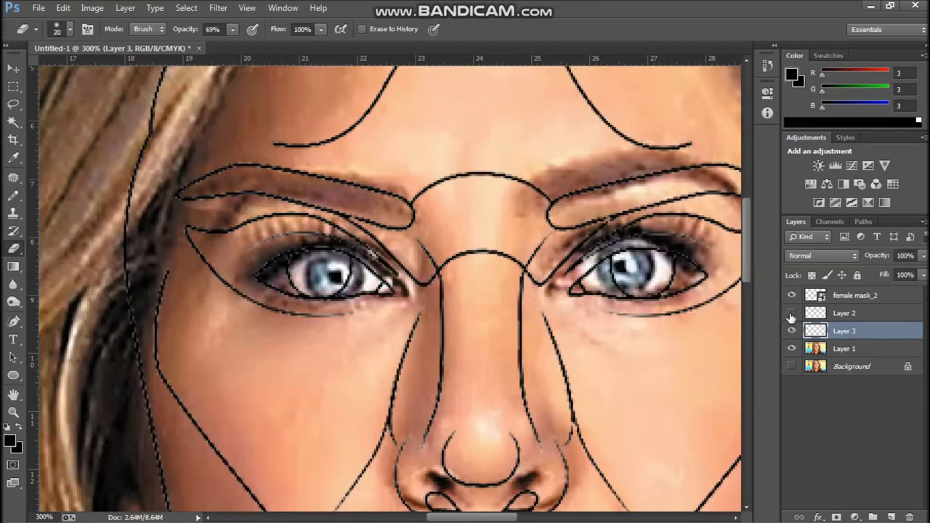
pyautogui.click(792, 330)
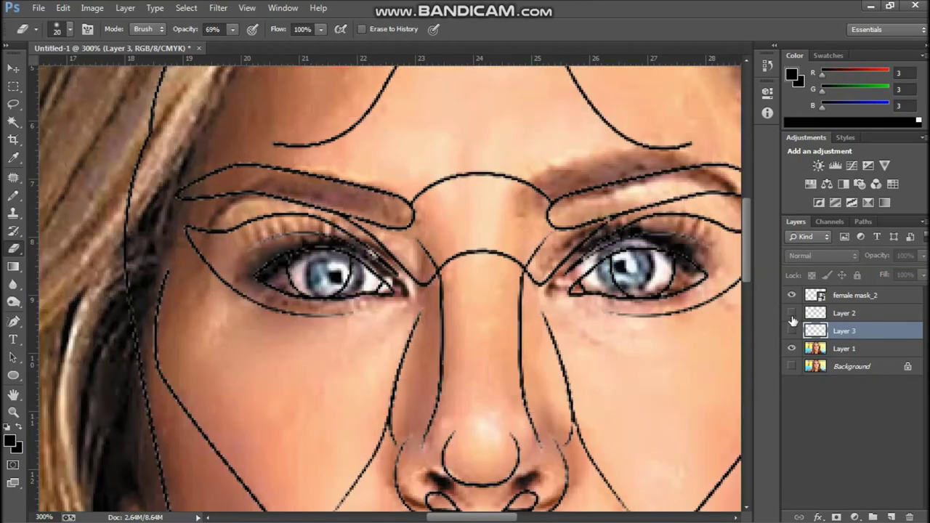
pyautogui.click(792, 331)
pyautogui.click(791, 349)
pyautogui.click(862, 313)
pyautogui.moveTo(258, 218)
pyautogui.mouseDown()
pyautogui.moveTo(218, 209)
pyautogui.moveTo(183, 232)
pyautogui.moveTo(244, 246)
pyautogui.mouseUp()
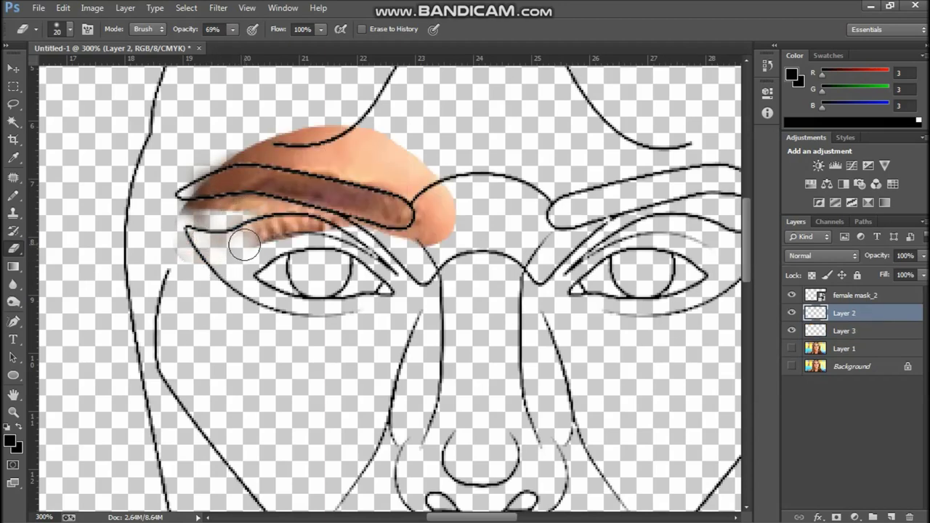
pyautogui.moveTo(186, 194)
pyautogui.mouseDown()
pyautogui.moveTo(274, 139)
pyautogui.moveTo(400, 275)
pyautogui.mouseUp()
# - Clone-stamp skin over the dark patch under the left eyebrow on the base layer
pyautogui.click(791, 349)
pyautogui.click(792, 295)
pyautogui.hscroll(-1, 415, 202)
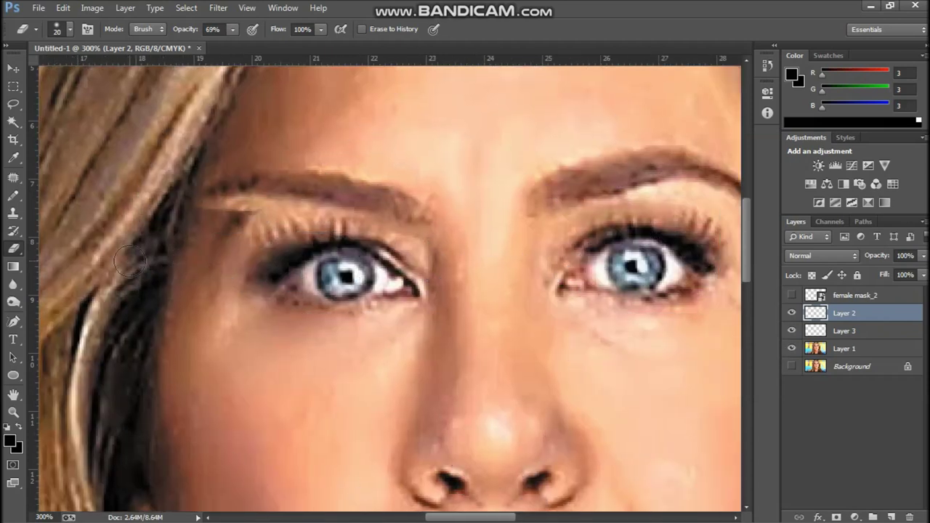
pyautogui.click(843, 349)
pyautogui.press('s')
pyautogui.moveTo(231, 222); pyautogui.dragTo(243, 230)
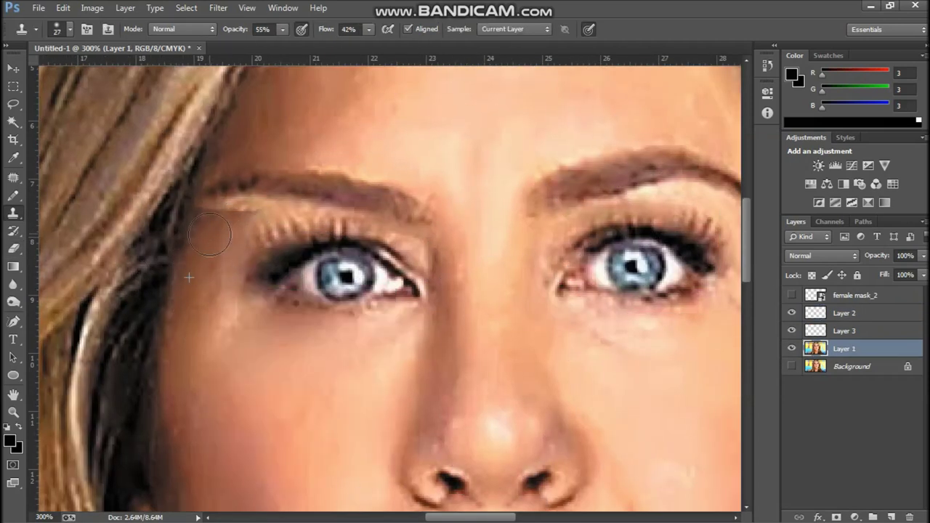
# - Merge the retouched layers and set a smaller Clone Stamp brush
pyautogui.press('e')
pyautogui.hotkey('ctrl', 'shift', 'e')
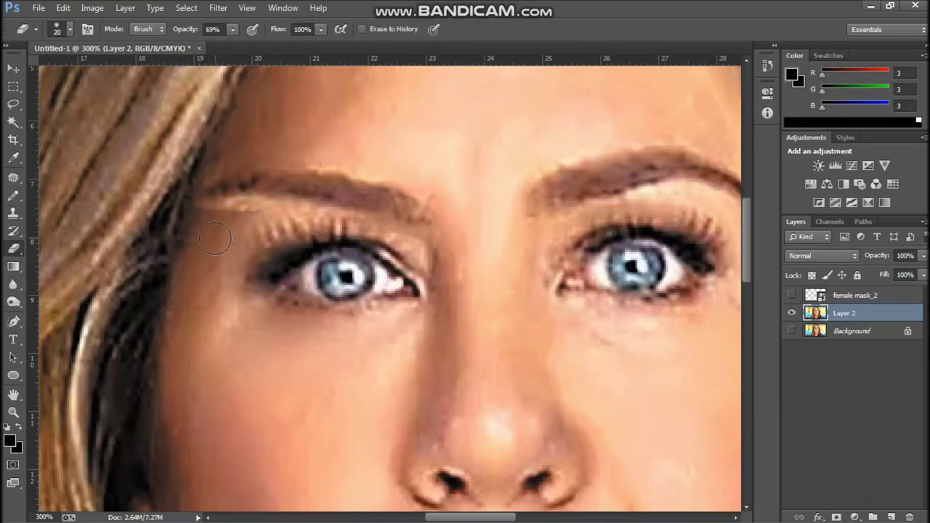
pyautogui.press('s')
pyautogui.rightClick(206, 259)
pyautogui.click(206, 259)
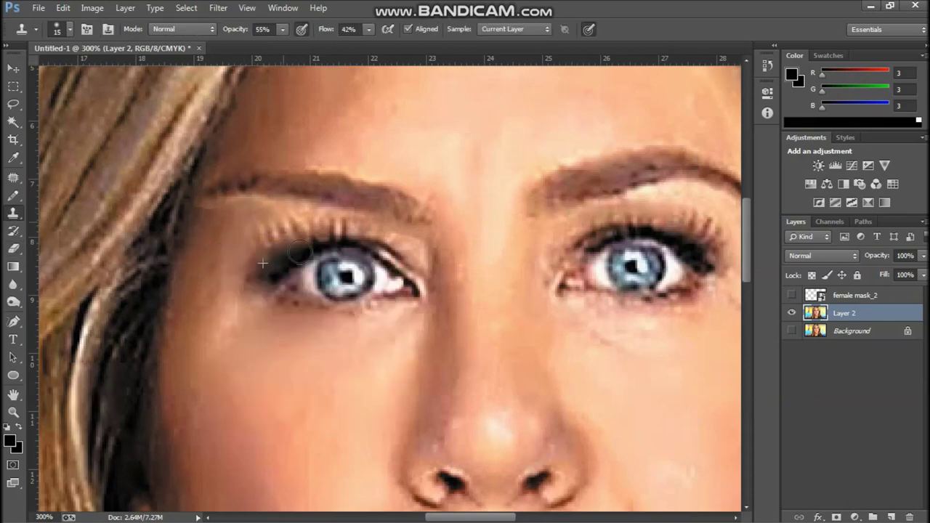
# - Copy the lassoed left eye area to a layer and warp it to the outline guide
pyautogui.click(792, 295)
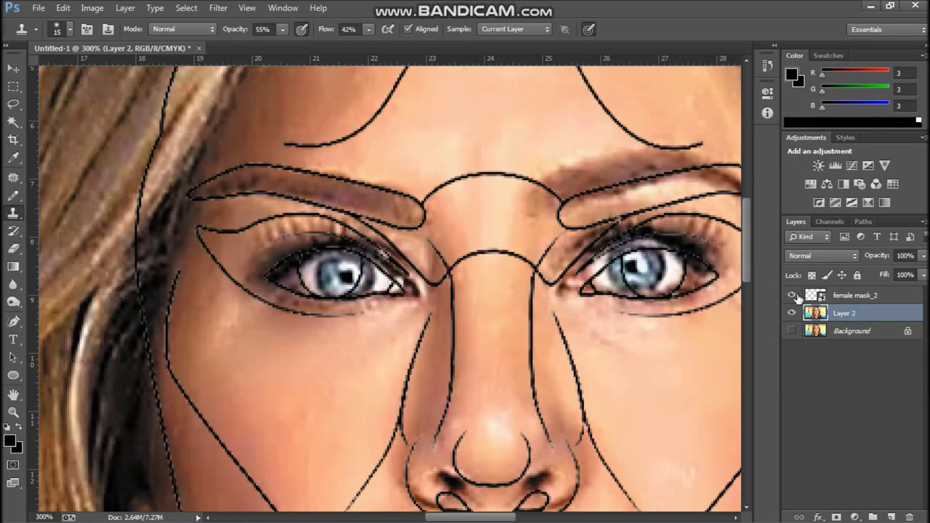
pyautogui.press('l')
pyautogui.moveTo(198, 240); pyautogui.dragTo(197, 258)
pyautogui.hotkey('ctrl', 'j')
pyautogui.hotkey('ctrl', 't')
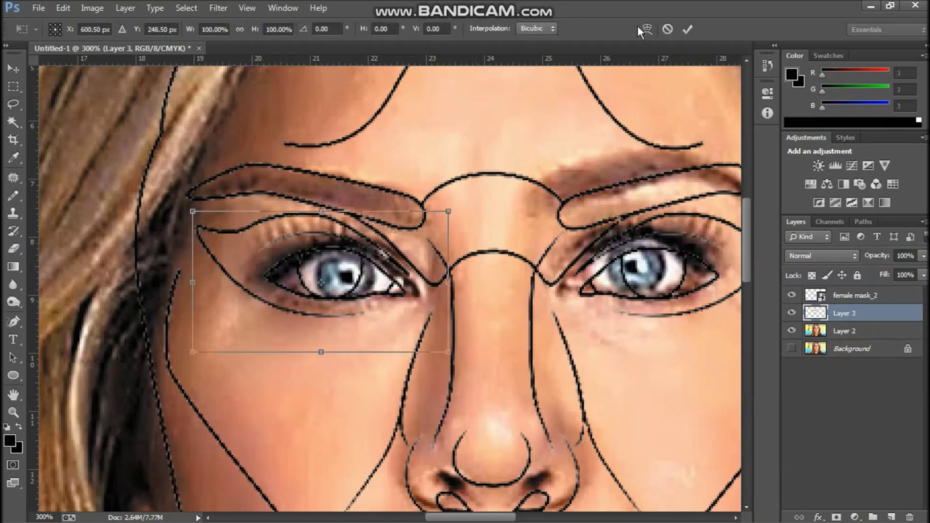
pyautogui.click(646, 29)
pyautogui.moveTo(193, 353); pyautogui.dragTo(187, 346)
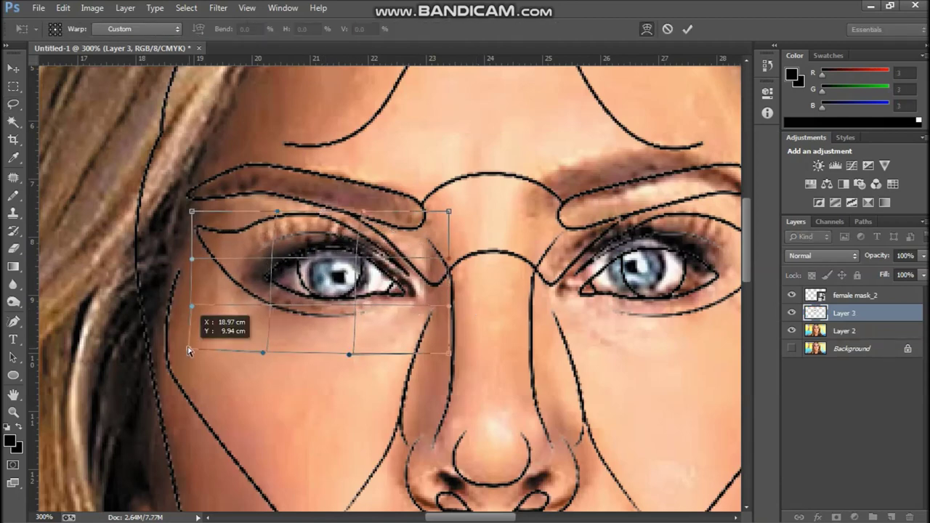
pyautogui.moveTo(190, 251); pyautogui.dragTo(190, 249)
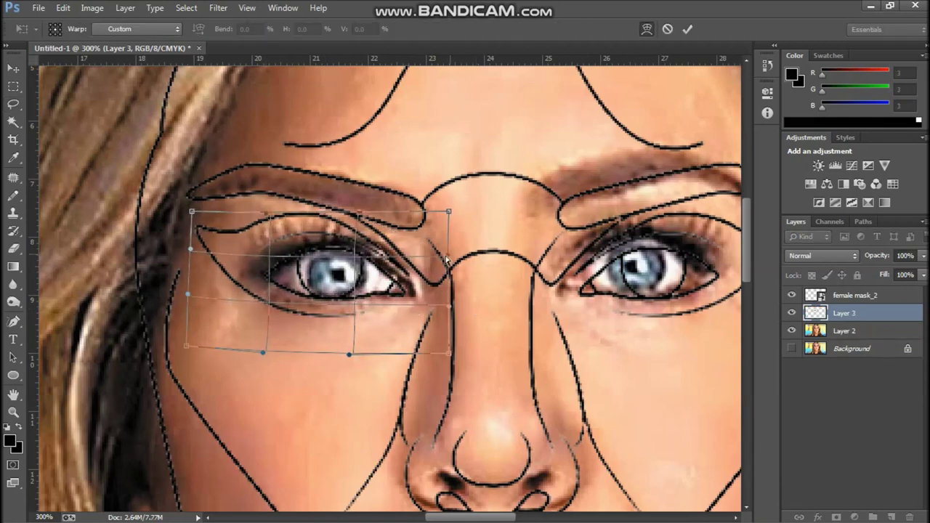
pyautogui.moveTo(449, 313); pyautogui.dragTo(441, 310)
pyautogui.moveTo(273, 260); pyautogui.dragTo(290, 265)
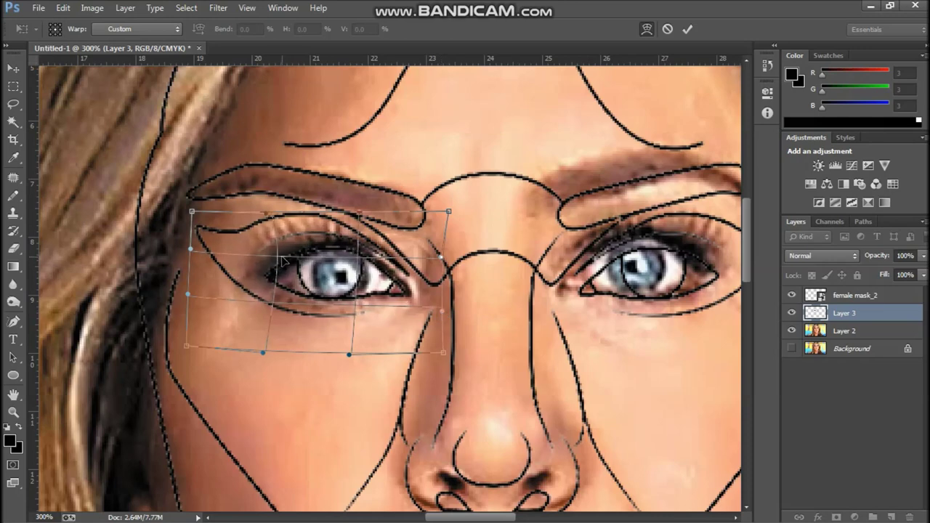
pyautogui.press('Return')
# - Merge the warped eye layer down into the face
pyautogui.moveTo(791, 295); pyautogui.dragTo(792, 319)
pyautogui.click(791, 313)
pyautogui.keyDown('shift'); pyautogui.click(843, 330); pyautogui.keyUp('shift')
pyautogui.rightClick(857, 330)
pyautogui.click(730, 403)
pyautogui.click(14, 215)
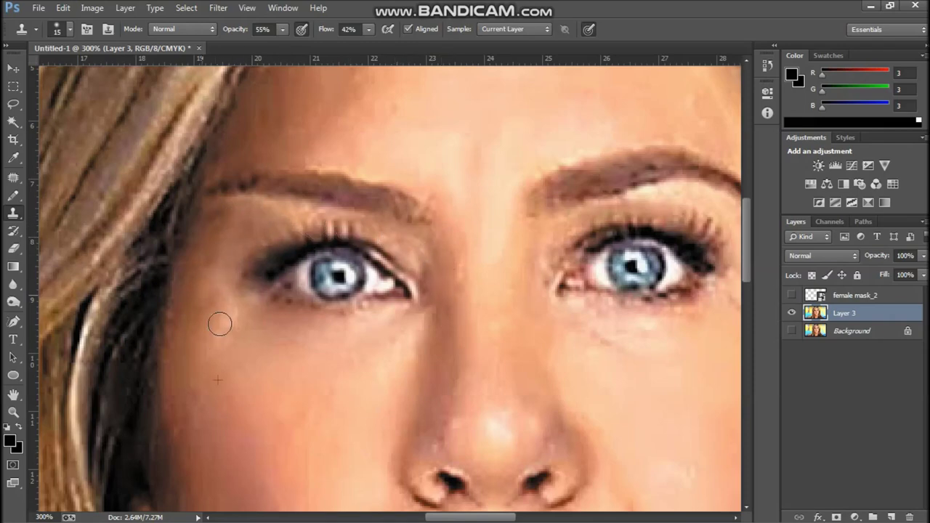
# - Copy the lashes to a layer, flip them horizontally, and move them onto the left eye
pyautogui.press('l')
pyautogui.hotkey('ctrl', 'j')
pyautogui.hotkey('ctrl', 't')
pyautogui.rightClick(696, 240)
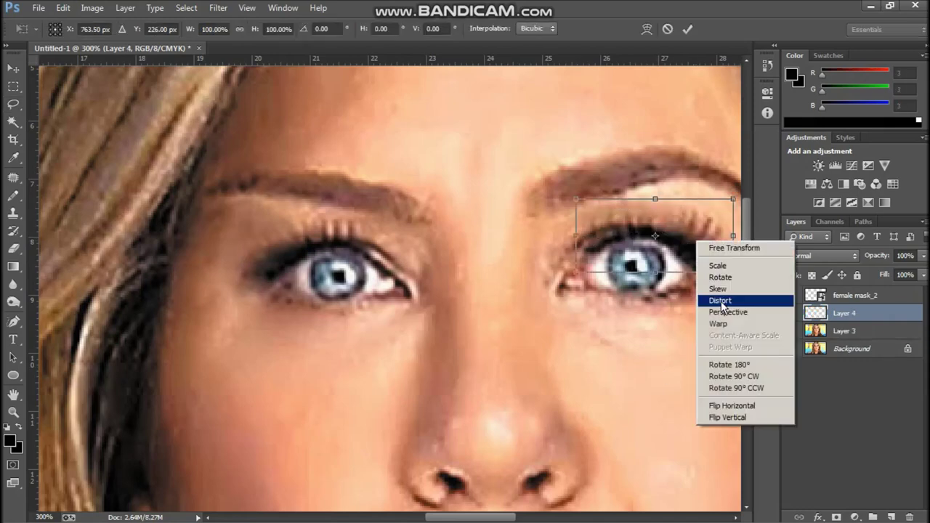
pyautogui.click(708, 408)
pyautogui.moveTo(654, 240)
pyautogui.mouseDown()
pyautogui.moveTo(433, 257)
pyautogui.moveTo(356, 244)
pyautogui.mouseUp()
pyautogui.press('Return')
# - Erase the excess lash copy beside the left eye and set a small Blur brush
pyautogui.press('e')
pyautogui.moveTo(290, 217); pyautogui.dragTo(270, 228)
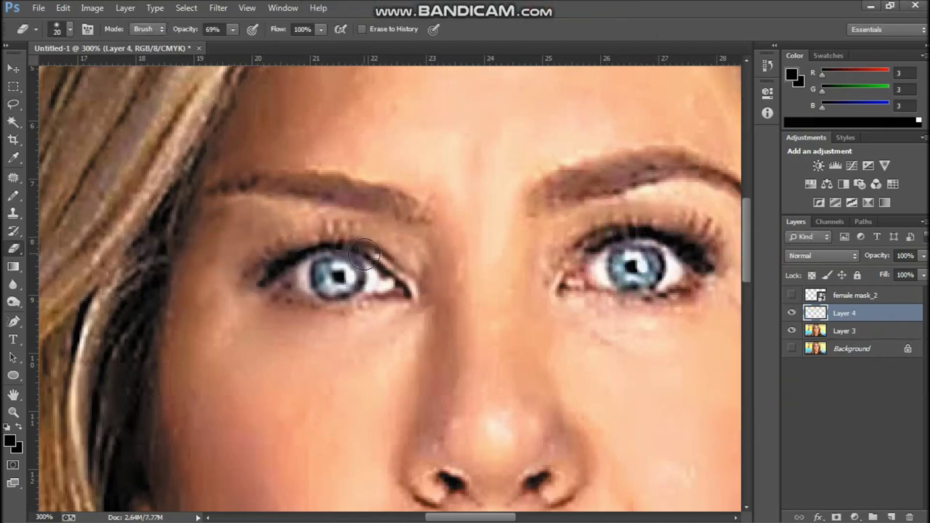
pyautogui.click(791, 295)
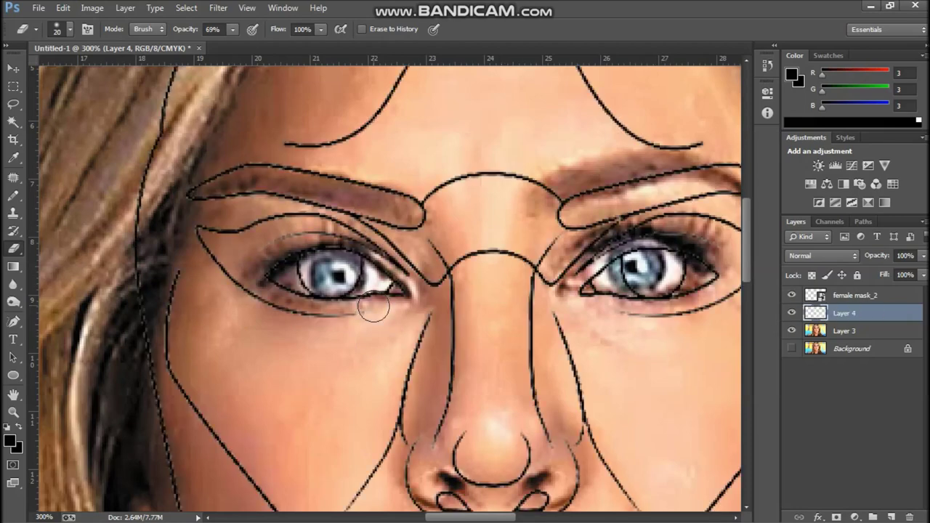
pyautogui.press('r')
pyautogui.rightClick(256, 274)
pyautogui.press('Return')
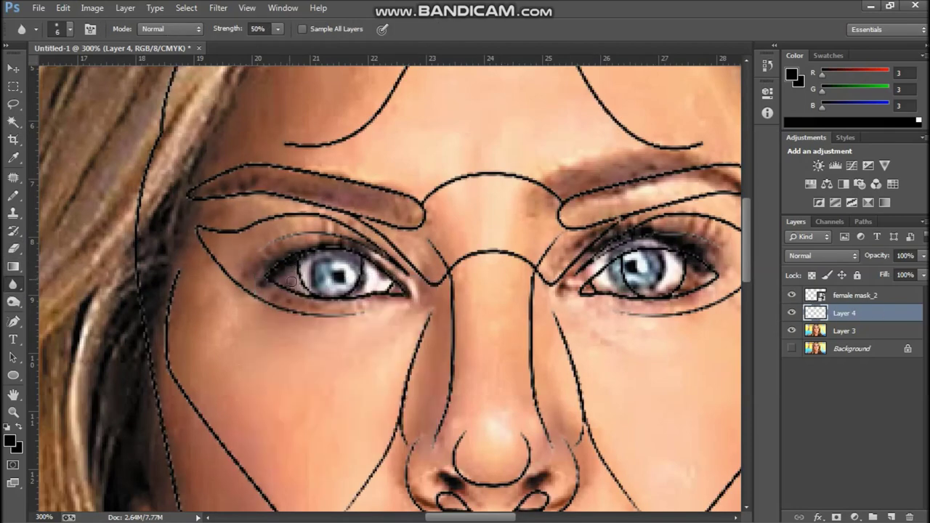
pyautogui.click(13, 301)
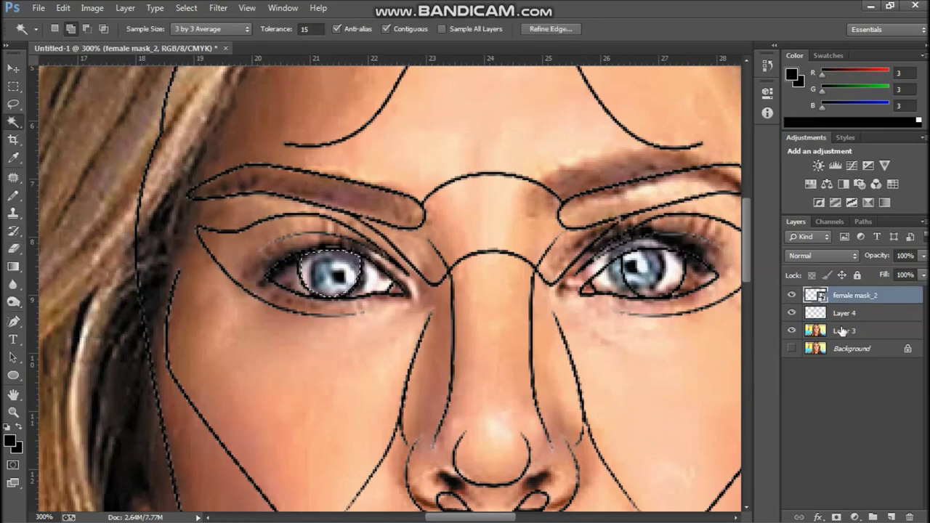
# - Fill the left iris selection with blue on Layer 5 at 24% opacity, then deselect
pyautogui.click(13, 195)
pyautogui.hotkey('alt', 'BackSpace')
pyautogui.click(923, 256)
pyautogui.moveTo(917, 272); pyautogui.dragTo(871, 272)
pyautogui.hotkey('ctrl', 'd')
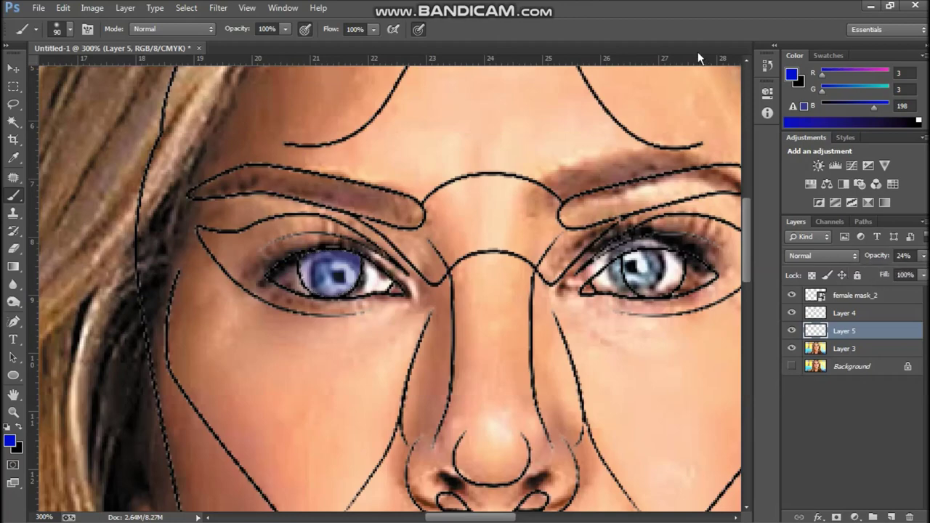
# - Hide the guides, zoom out, and lasso the area around the left eye and brow
pyautogui.click(791, 295)
pyautogui.hotkey('ctrl', '+')
pyautogui.hotkey('ctrl', '+')
pyautogui.press('e')
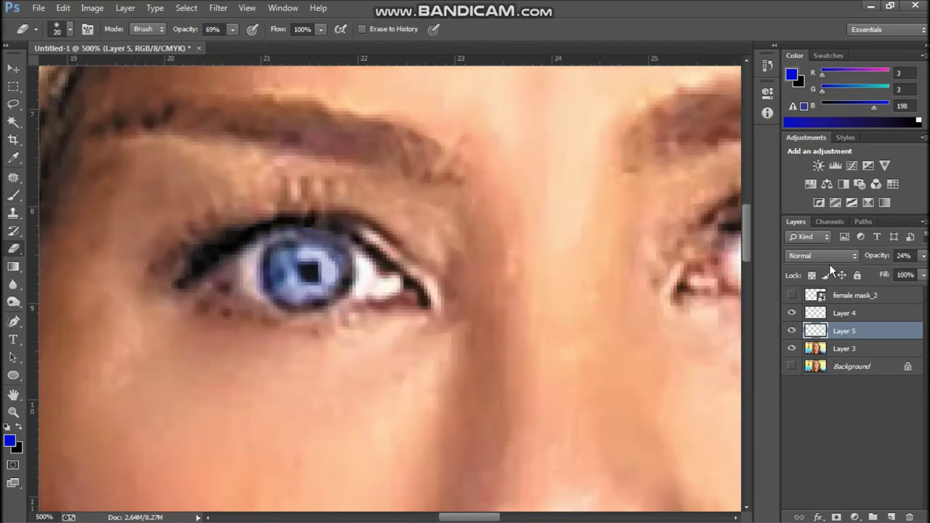
pyautogui.hotkey('ctrl', '1')
pyautogui.press('l')
pyautogui.moveTo(319, 157); pyautogui.dragTo(426, 189)
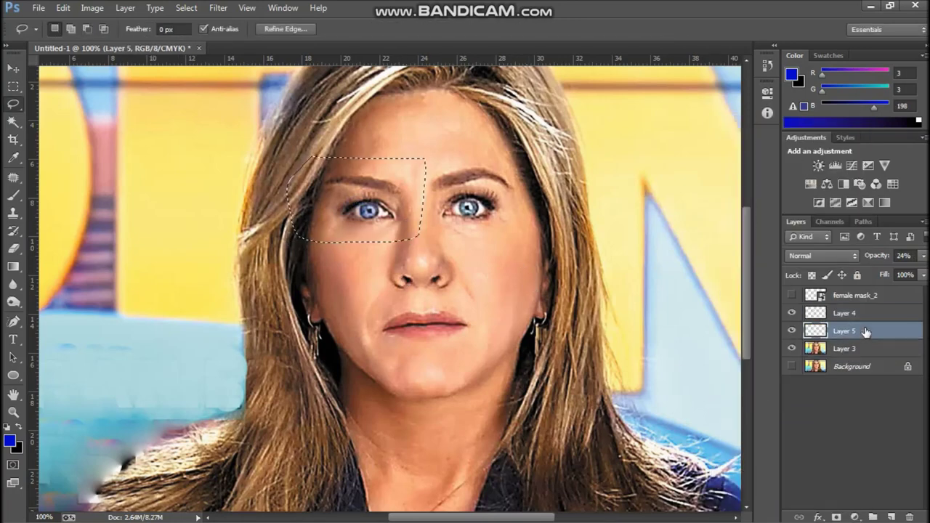
# - Delete the lash copy Layer 4 and merge the eye layers
pyautogui.click(843, 313)
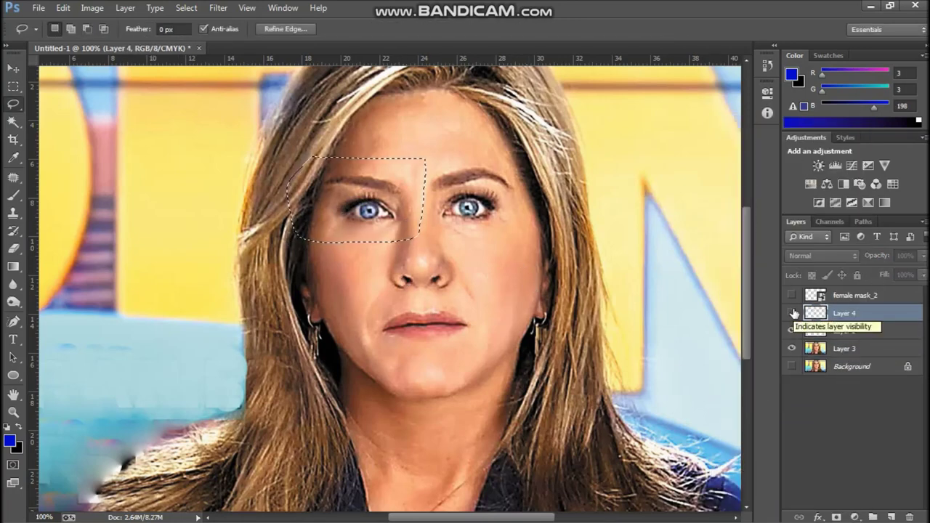
pyautogui.click(422, 197)
pyautogui.rightClick(843, 331)
pyautogui.click(716, 401)
# - Copy the left eye, flip it horizontally, move it onto the right eye, and warp to fit
pyautogui.hotkey('ctrl', 'j')
pyautogui.hotkey('ctrl', 't')
pyautogui.rightClick(383, 215)
pyautogui.click(416, 378)
pyautogui.moveTo(370, 214)
pyautogui.mouseDown()
pyautogui.moveTo(500, 213)
pyautogui.moveTo(505, 206)
pyautogui.mouseUp()
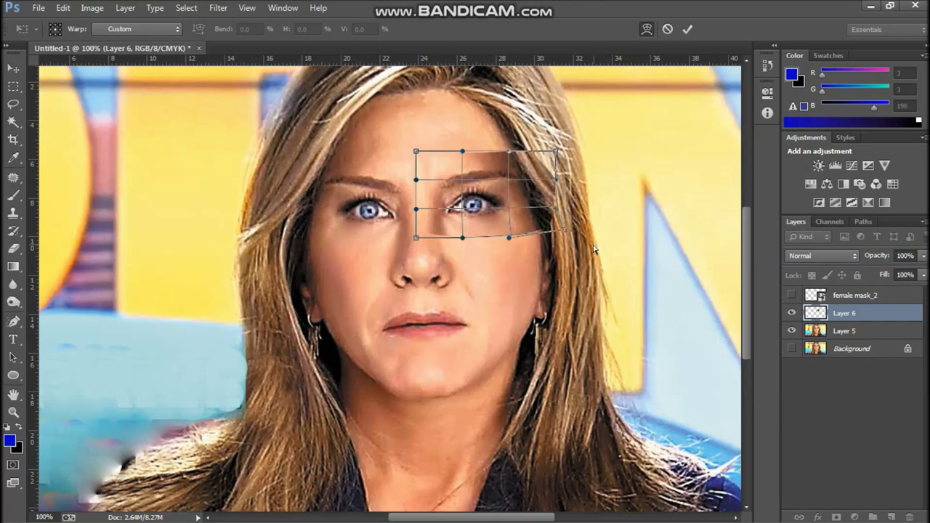
pyautogui.moveTo(555, 209); pyautogui.dragTo(560, 198)
pyautogui.press('Return')
# - Zoom in and re-transform the right-eye patch against the outline guides
pyautogui.press('l')
pyautogui.hotkey('ctrl', '+')
pyautogui.hotkey('ctrl', '+')
pyautogui.scroll(5, 552, 407)
pyautogui.hotkey('ctrl', 't')
pyautogui.click(792, 295)
pyautogui.click(687, 29)
# - Erase the patch's hard top, bottom, temple and brow edges with a size-27 eraser
pyautogui.press('e')
pyautogui.moveTo(312, 297)
pyautogui.mouseDown()
pyautogui.moveTo(505, 339)
pyautogui.moveTo(572, 332)
pyautogui.mouseUp()
pyautogui.moveTo(579, 91)
pyautogui.mouseDown()
pyautogui.moveTo(472, 90)
pyautogui.moveTo(498, 83)
pyautogui.mouseUp()
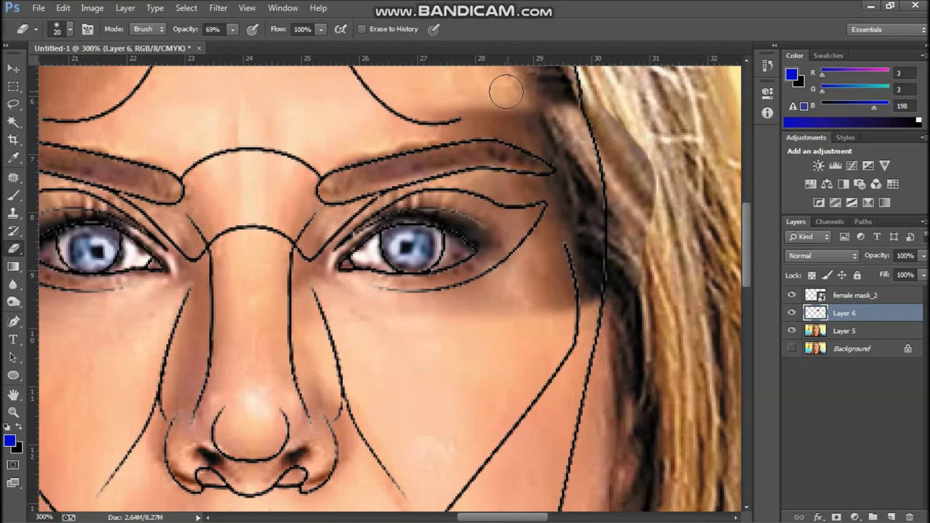
pyautogui.rightClick(472, 381)
pyautogui.rightClick(580, 309)
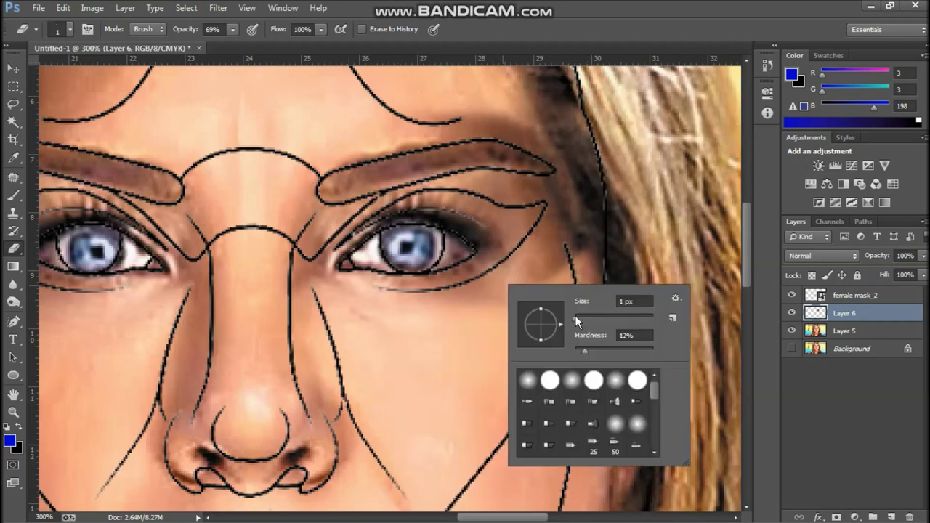
pyautogui.moveTo(579, 309); pyautogui.dragTo(586, 309)
pyautogui.press('Return')
pyautogui.moveTo(580, 190)
pyautogui.mouseDown()
pyautogui.moveTo(502, 211)
pyautogui.moveTo(567, 218)
pyautogui.mouseUp()
pyautogui.moveTo(465, 109); pyautogui.dragTo(574, 145)
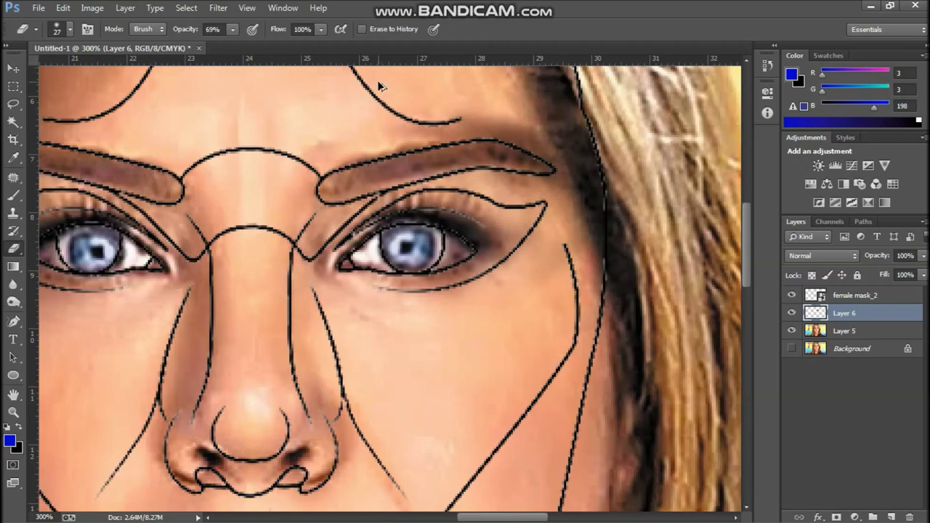
# - Compare the result by toggling Layer 6, then merge Layer 6 with Layer 5
pyautogui.click(792, 295)
pyautogui.click(792, 313)
pyautogui.click(792, 312)
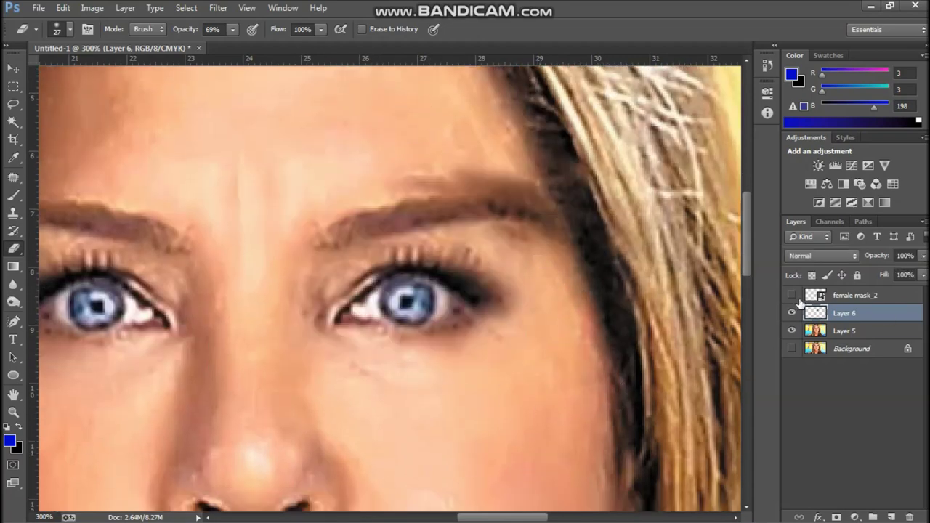
pyautogui.keyDown('shift'); pyautogui.click(843, 330); pyautogui.keyUp('shift')
pyautogui.rightClick(843, 331)
pyautogui.click(740, 404)
# - Show the guides and Background layer and set the Clone Stamp brush to 19
pyautogui.hotkey('ctrl', '0')
pyautogui.hotkey('ctrl', '+')
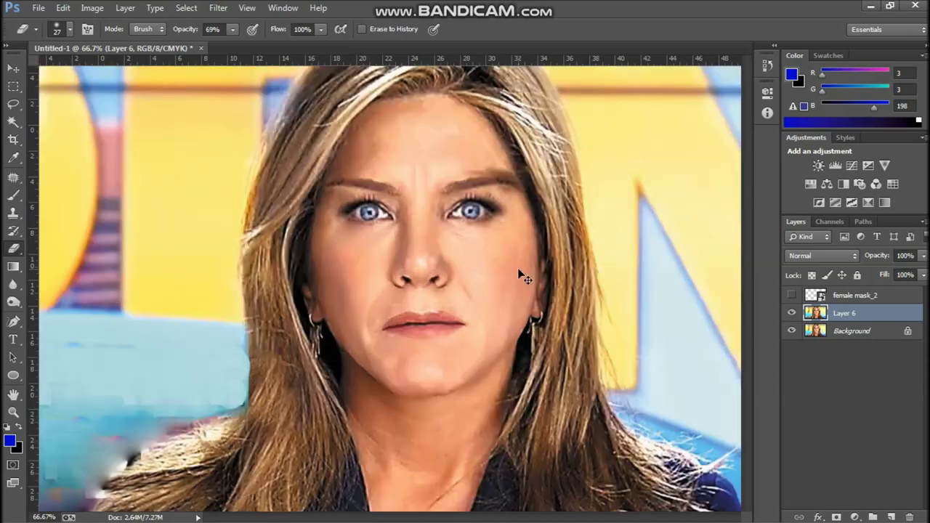
pyautogui.hotkey('ctrl', '+')
pyautogui.click(792, 295)
pyautogui.click(792, 331)
pyautogui.press('s')
pyautogui.rightClick(561, 106)
pyautogui.press('Return')
pyautogui.rightClick(596, 109)
pyautogui.press('Return')
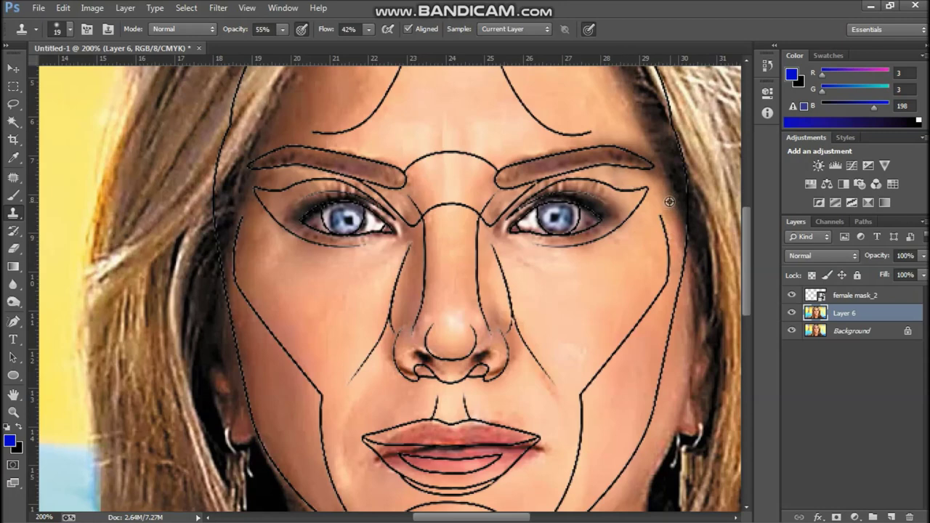
pyautogui.click(792, 295)
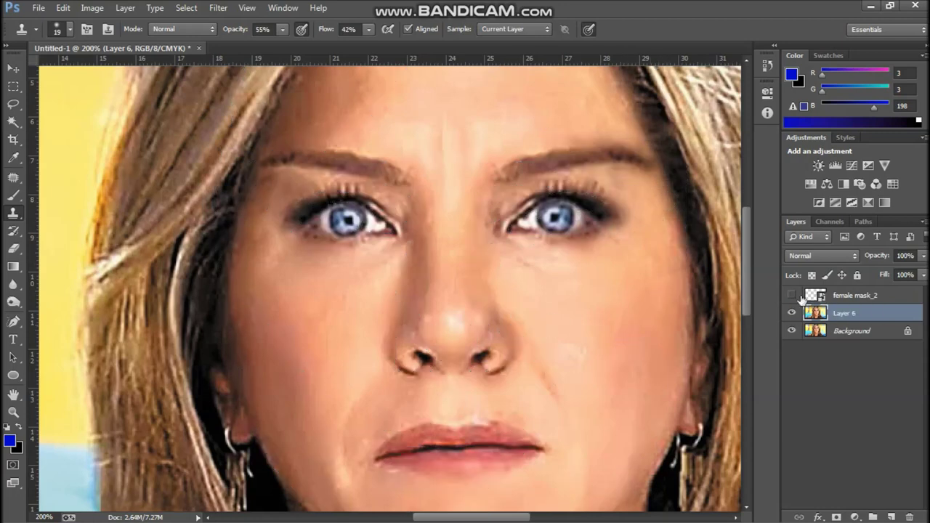
# - Copy the lasso-selected nose and cheek area to a new layer and reshape it with Liquify
pyautogui.press('l')
pyautogui.moveTo(442, 267); pyautogui.dragTo(331, 314)
pyautogui.hotkey('ctrl', 'j')
pyautogui.hotkey('ctrl', 't')
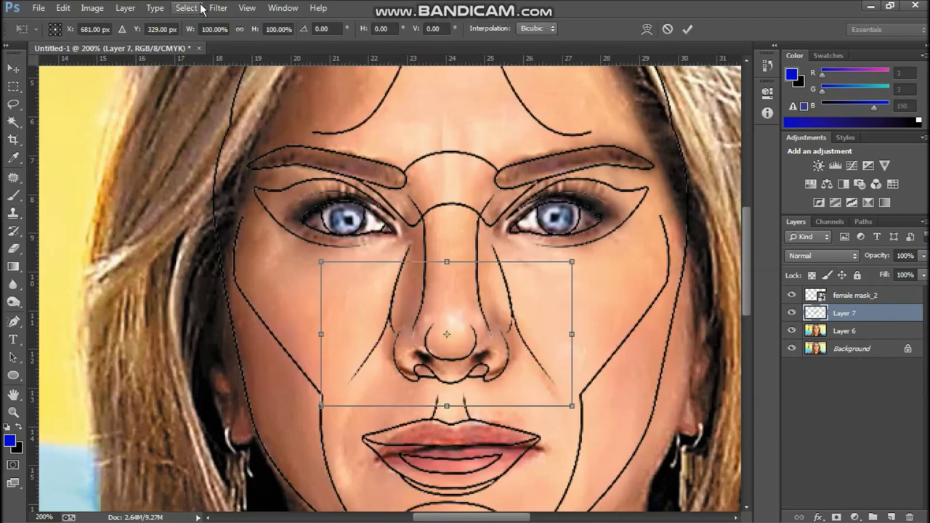
pyautogui.press('Return')
pyautogui.click(218, 8)
pyautogui.click(219, 104)
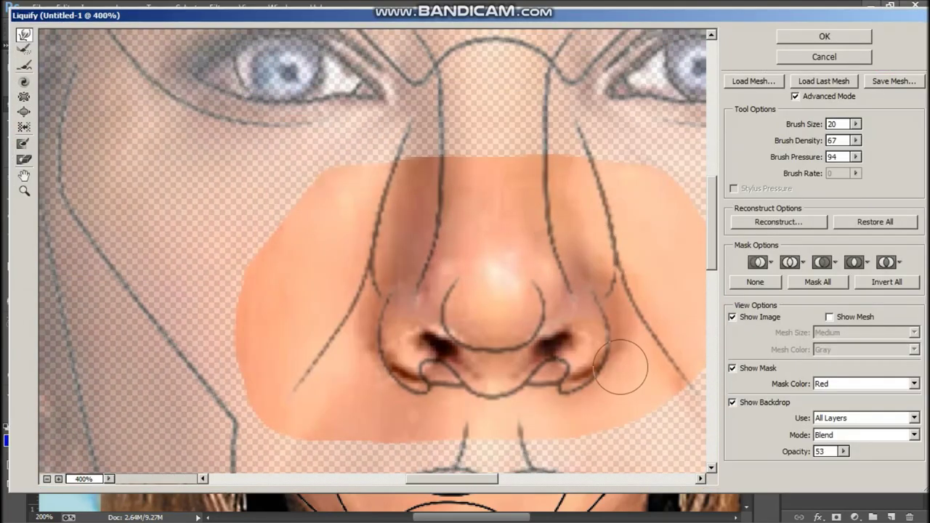
pyautogui.press('Return')
# - Check the face-mask outline guides, then reshape the mouth with Liquify while zoomed in
pyautogui.click(792, 295)
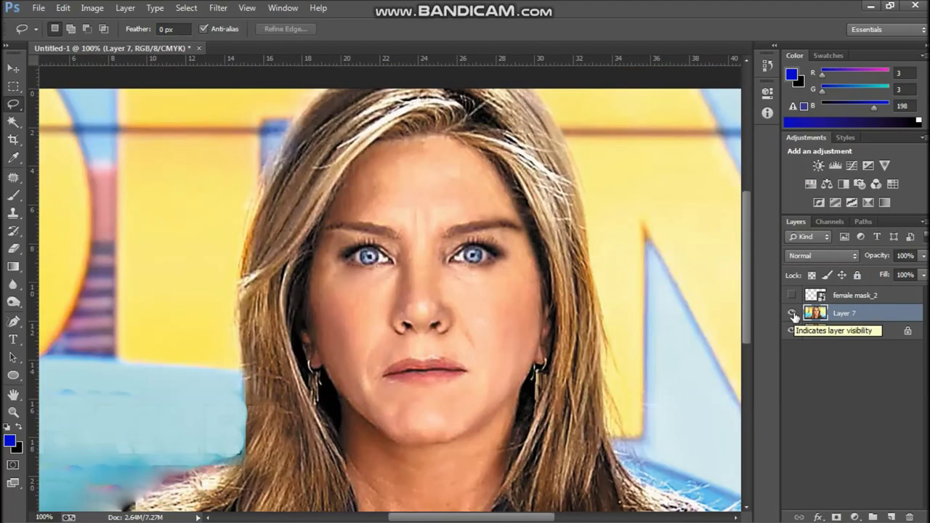
pyautogui.click(792, 295)
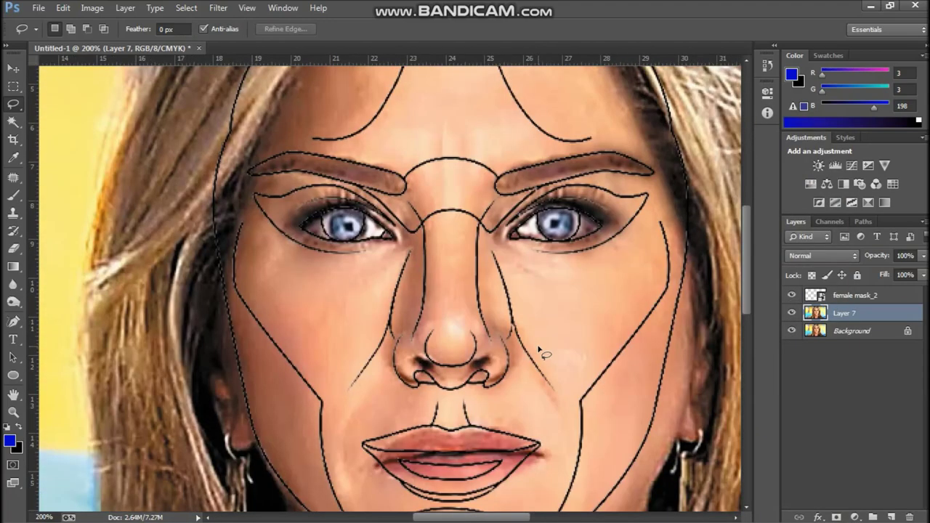
pyautogui.scroll(-2, 465, 291)
pyautogui.moveTo(603, 393); pyautogui.dragTo(500, 402)
pyautogui.click(218, 8)
pyautogui.click(218, 104)
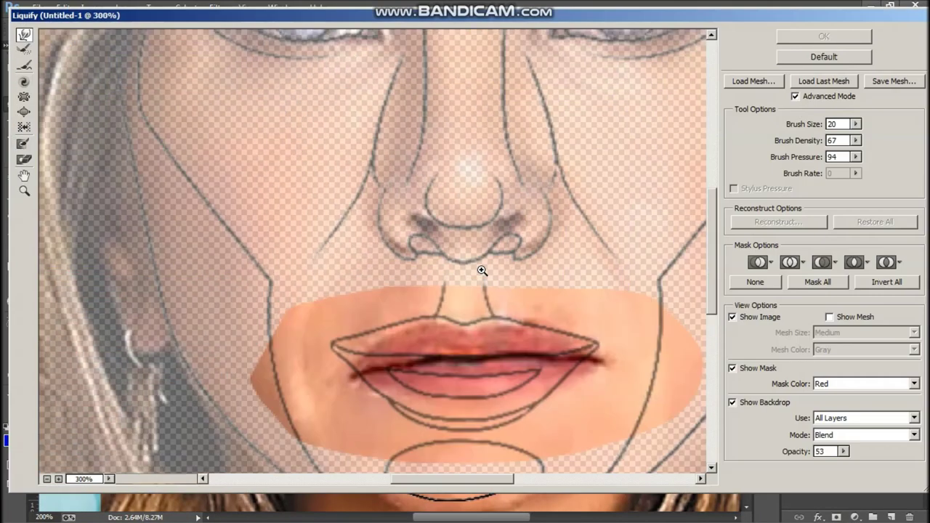
pyautogui.hotkey('ctrl', '+')
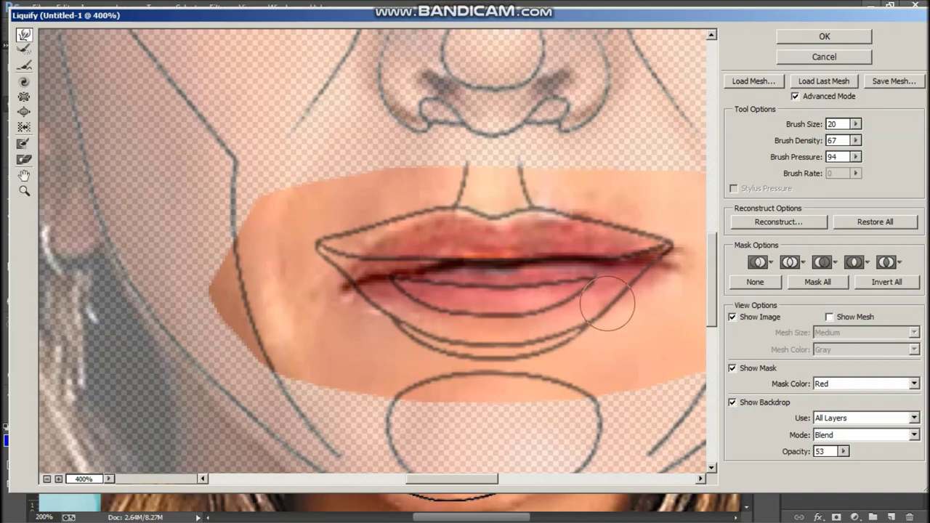
pyautogui.press('Return')
# - Hide the outline guides and refine the lips in a second Liquify pass
pyautogui.click(792, 295)
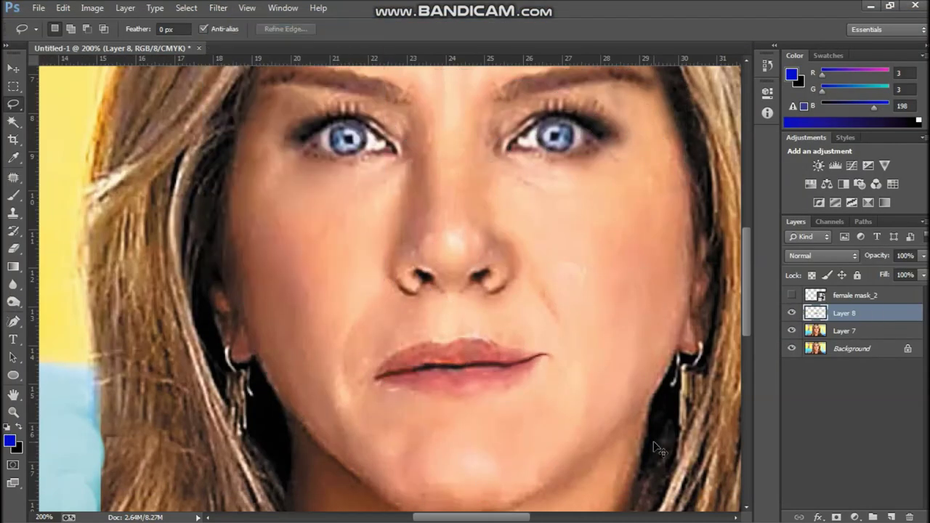
pyautogui.click(218, 8)
pyautogui.click(233, 109)
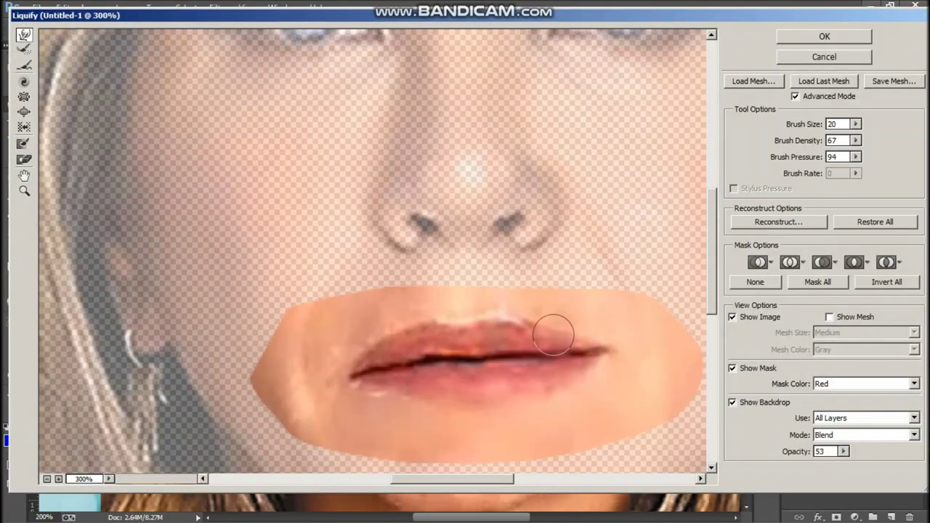
pyautogui.press('Return')
pyautogui.hotkey('ctrl', '0')
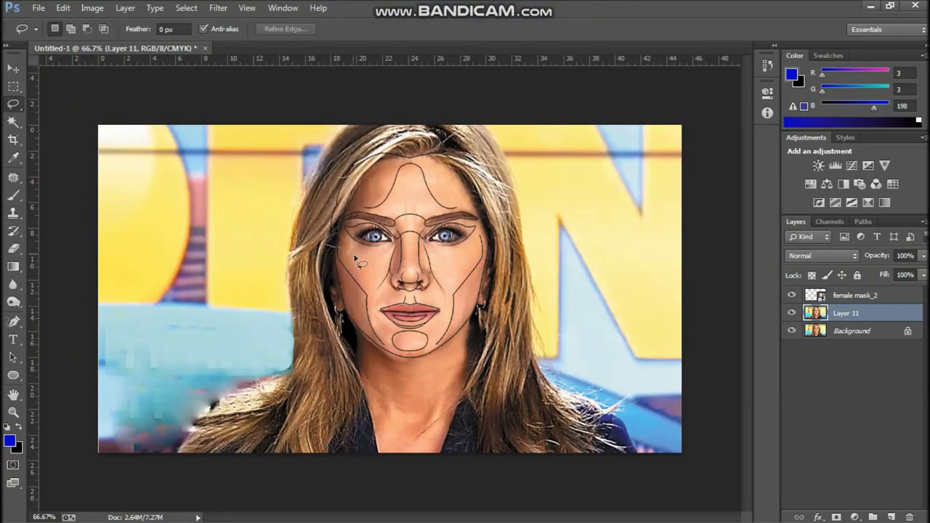
# - Copy the jaw area to a new layer and warp the left jawline inward
pyautogui.hotkey('ctrl', 'j')
pyautogui.hotkey('ctrl', 't')
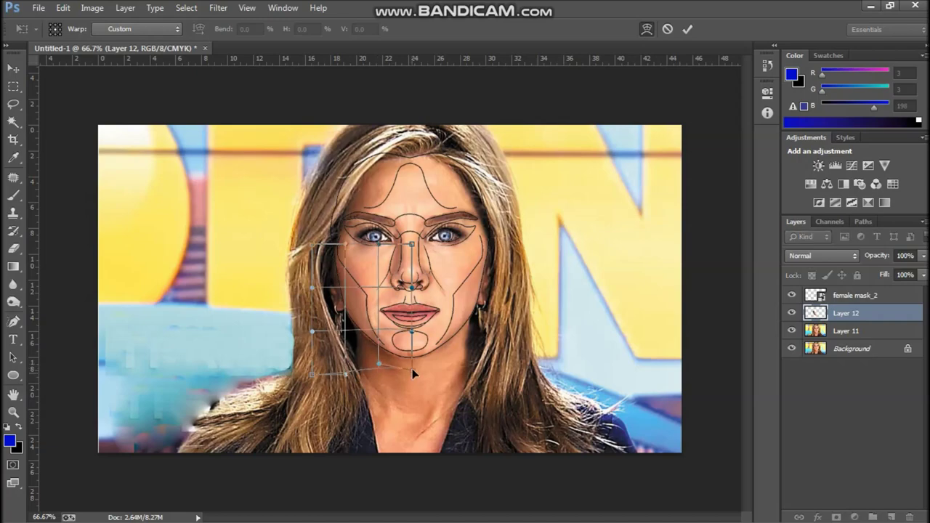
pyautogui.moveTo(346, 332); pyautogui.dragTo(348, 333)
pyautogui.click(687, 29)
pyautogui.hotkey('ctrl', '+')
pyautogui.hotkey('ctrl', '+')
# - Hide the female mask_2 guide layer and erase the warp edges on the lower face
pyautogui.click(791, 295)
pyautogui.press('e')
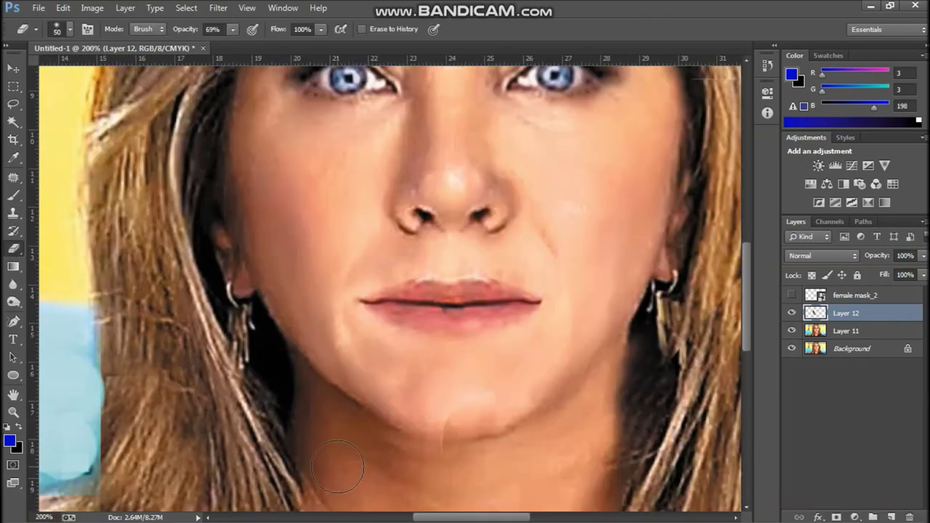
pyautogui.scroll(-2, 426, 388)
pyautogui.scroll(6, 472, 336)
pyautogui.scroll(2, 472, 336)
# - Delete Layer 11 and duplicate Layer 12
pyautogui.rightClick(846, 331)
pyautogui.click(734, 170)
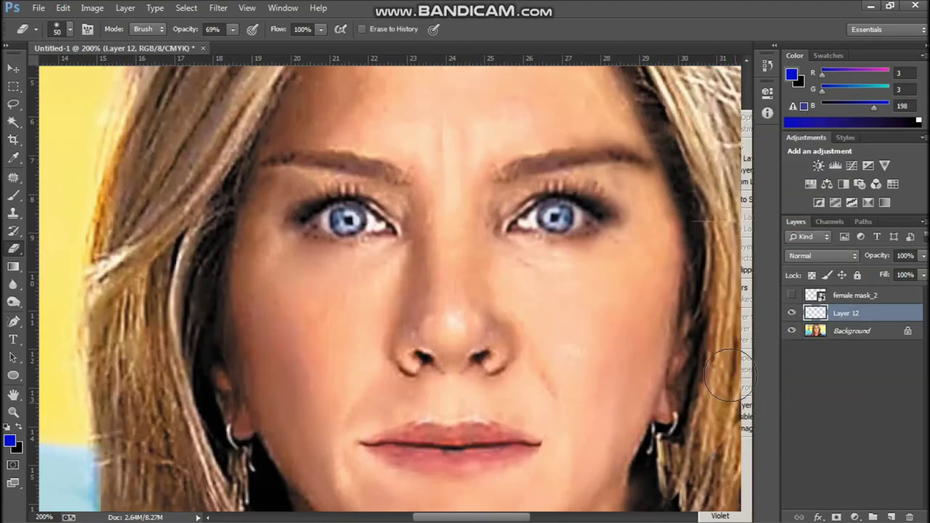
pyautogui.press('Return')
pyautogui.hotkey('alt', '[')
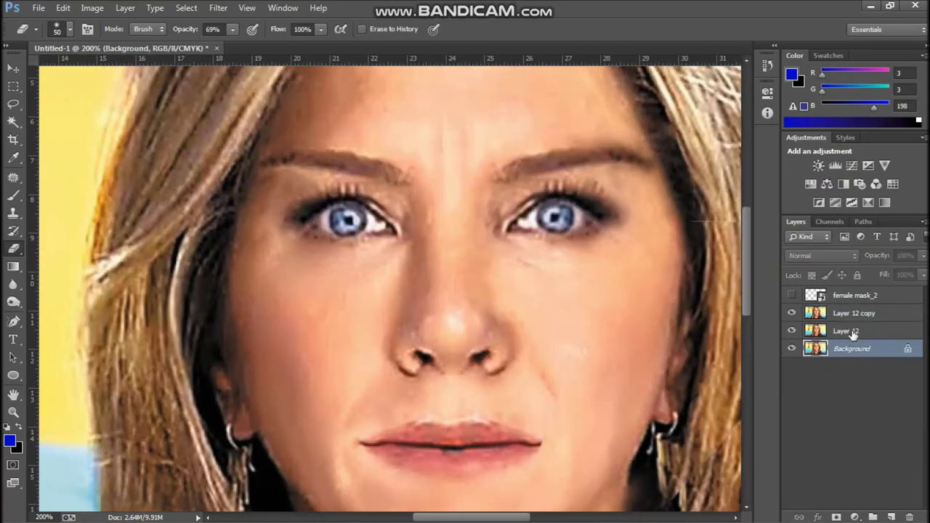
# - Duplicate the layer, discard the Background copy, and clone skin with a 15 px Clone Stamp
pyautogui.press('Return')
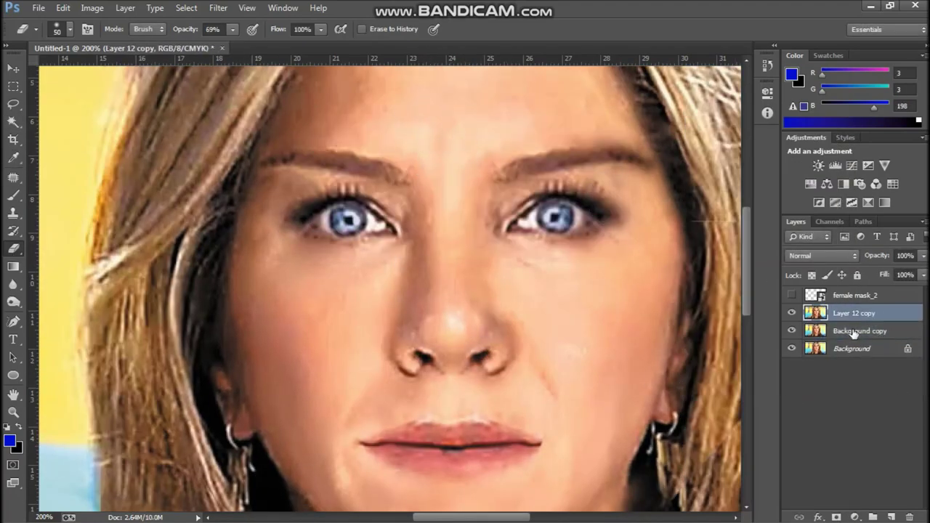
pyautogui.moveTo(855, 333); pyautogui.dragTo(909, 518)
pyautogui.press('s')
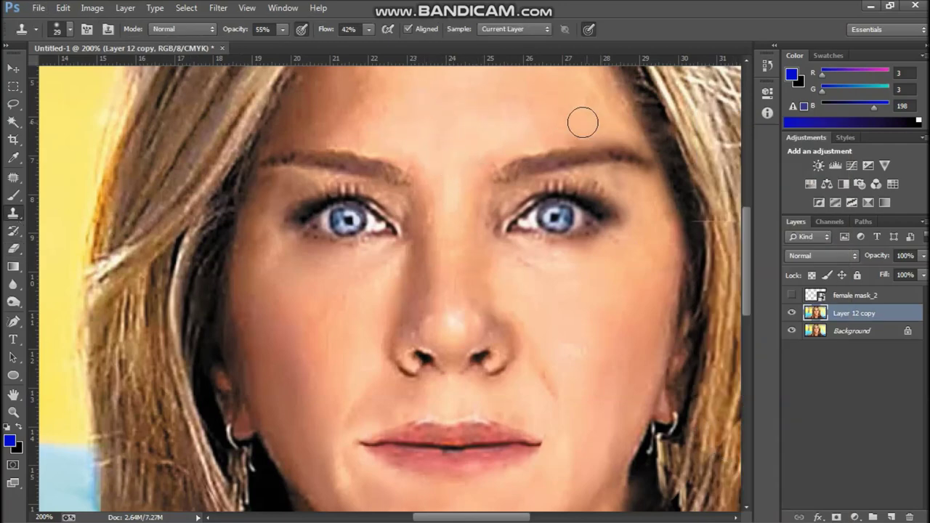
pyautogui.rightClick(658, 222)
pyautogui.write('15')
pyautogui.press('Return')
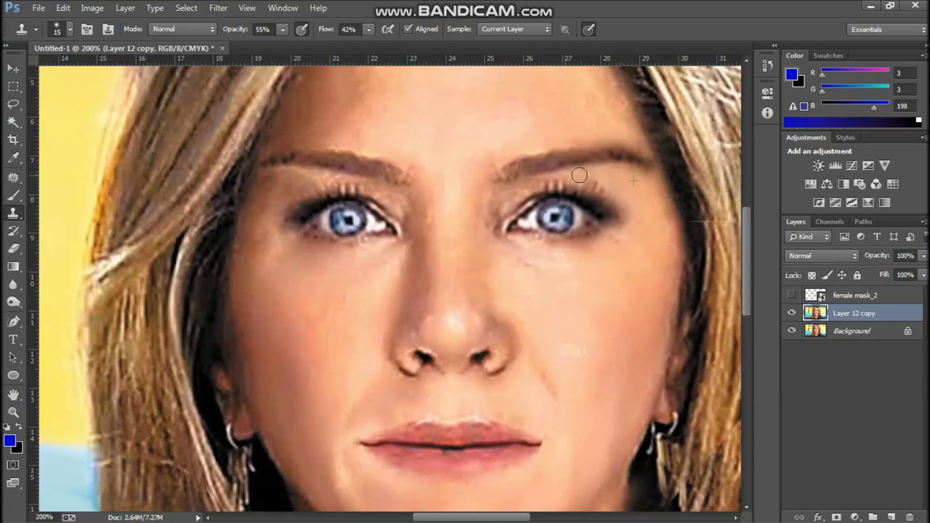
# - Keep cloning the skin smooth at 33 px and 20 px brush sizes, then zoom out to the whole face
pyautogui.rightClick(252, 283)
pyautogui.write('33')
pyautogui.press('Return')
pyautogui.rightClick(259, 211)
pyautogui.write('20')
pyautogui.press('Return')
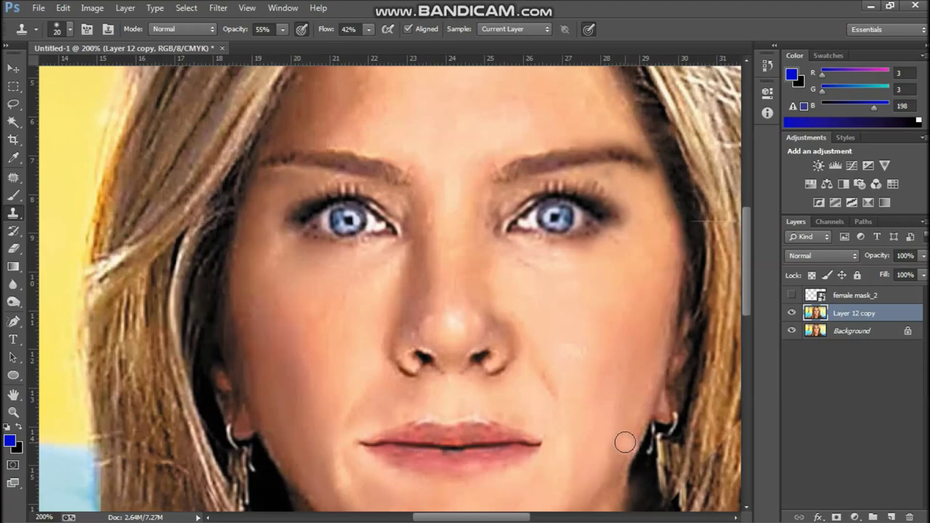
pyautogui.scroll(-3, 568, 338)
pyautogui.scroll(-2, 548, 364)
pyautogui.scroll(-1, 436, 359)
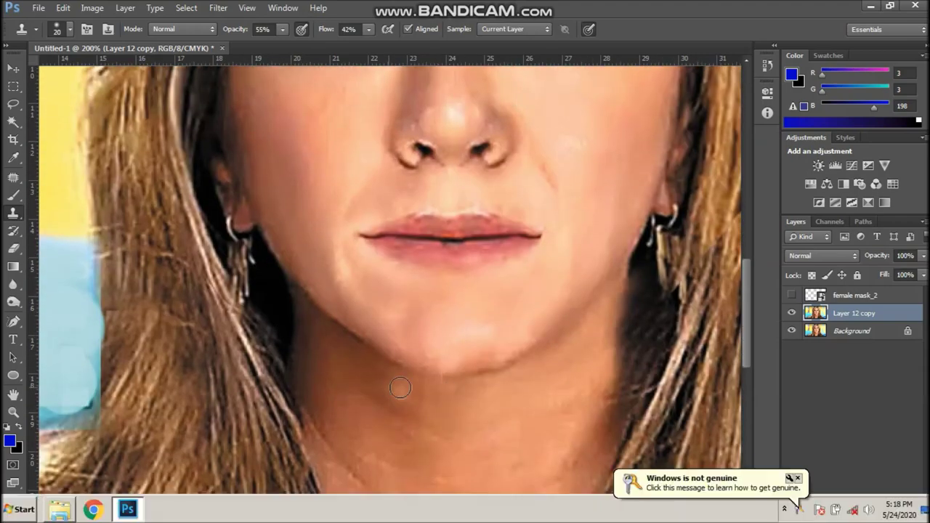
pyautogui.hotkey('ctrl', '-')
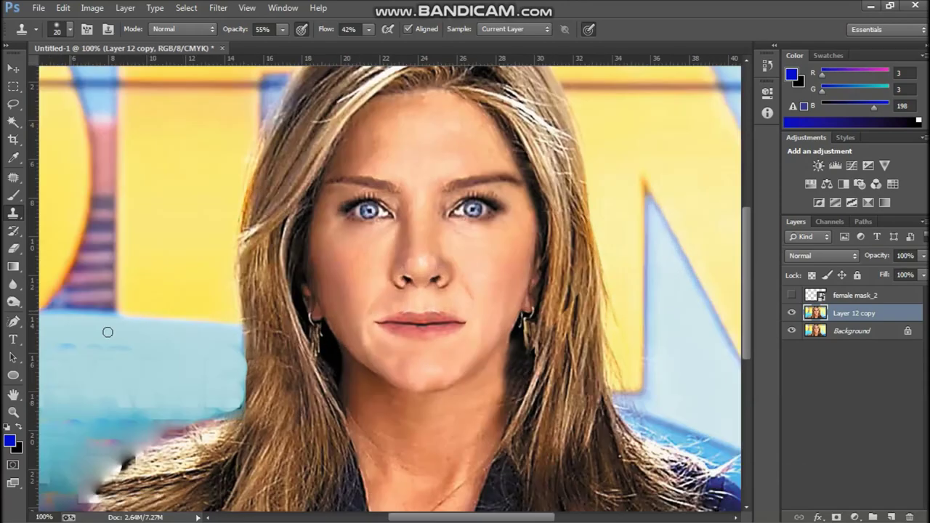
# - On a new layer, brush faint magenta-pink blush on both cheeks at lowered opacity
pyautogui.click(889, 517)
pyautogui.click(10, 440)
pyautogui.click(699, 69)
pyautogui.click(633, 61)
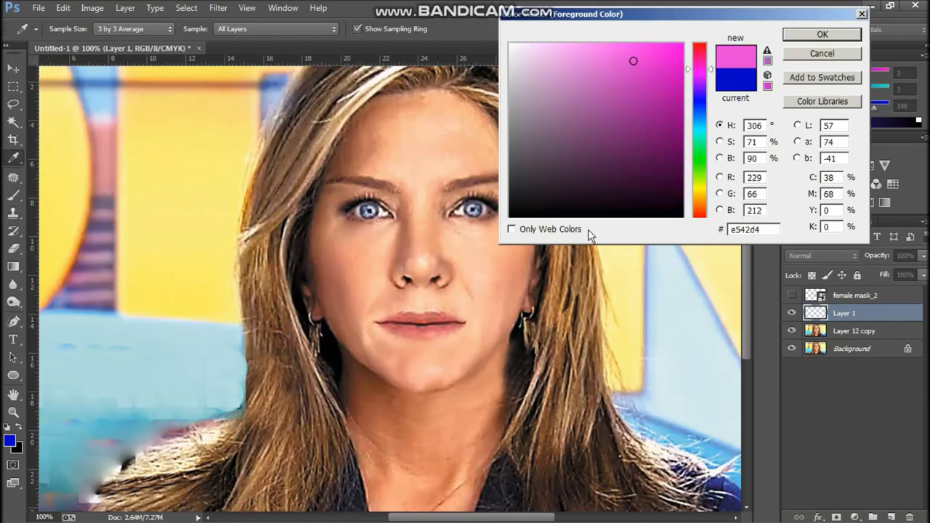
pyautogui.click(822, 34)
pyautogui.press('b')
pyautogui.click(342, 271)
pyautogui.click(505, 260)
pyautogui.click(923, 256)
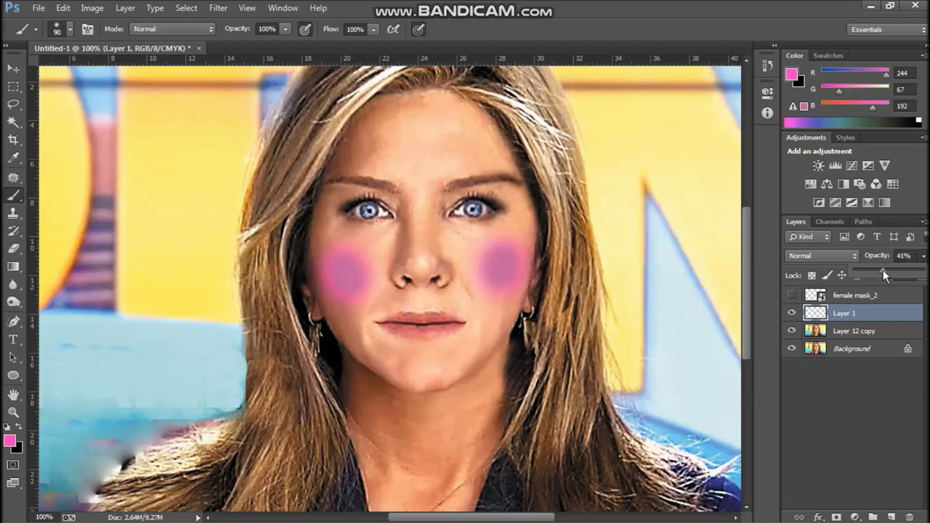
pyautogui.moveTo(883, 270); pyautogui.dragTo(863, 269)
pyautogui.press('e')
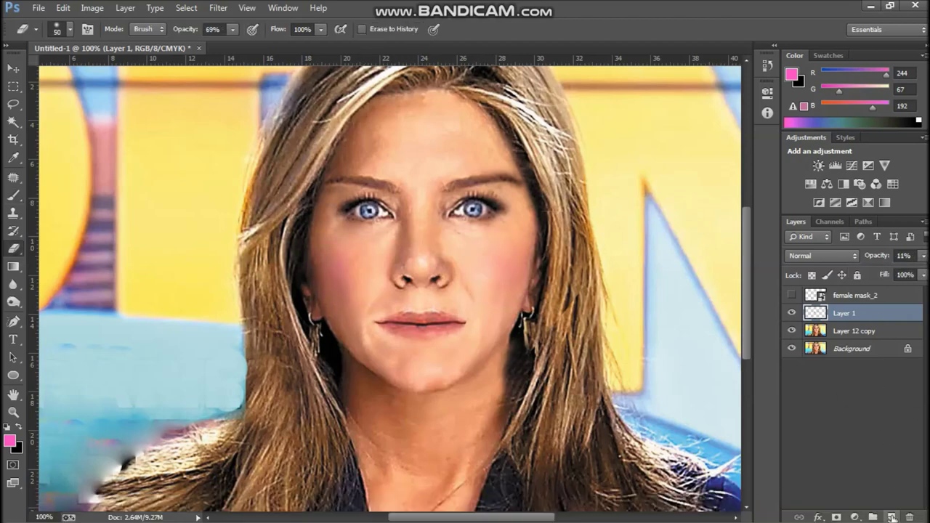
# - Add a lipstick layer with a pinker colour, zoom in on the mouth, and set a 20 px brush
pyautogui.click(892, 517)
pyautogui.click(10, 440)
pyautogui.click(822, 34)
pyautogui.hotkey('ctrl', '+')
pyautogui.hotkey('ctrl', '+')
pyautogui.rightClick(548, 348)
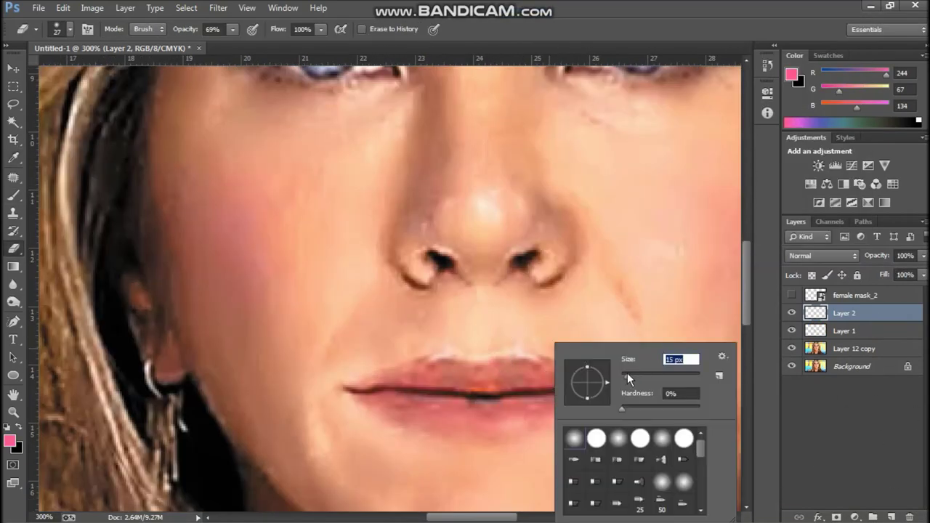
pyautogui.press('Return')
pyautogui.press('b')
pyautogui.rightClick(534, 345)
pyautogui.press('Return')
# - Paint pink over the lips, using a smaller brush for the corners and upper edge
pyautogui.moveTo(378, 396); pyautogui.dragTo(537, 400)
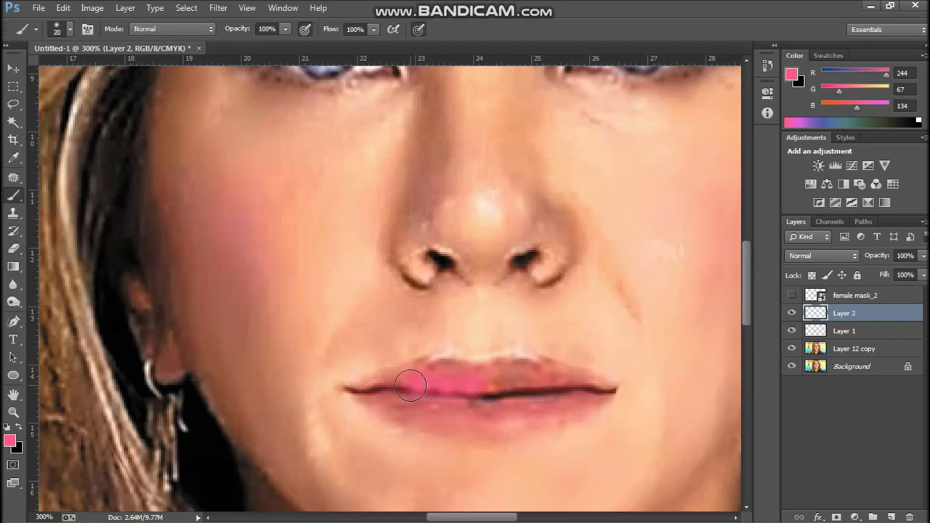
pyautogui.moveTo(407, 371); pyautogui.dragTo(572, 386)
pyautogui.moveTo(436, 422); pyautogui.dragTo(526, 395)
pyautogui.press('[')
pyautogui.moveTo(587, 391); pyautogui.dragTo(602, 393)
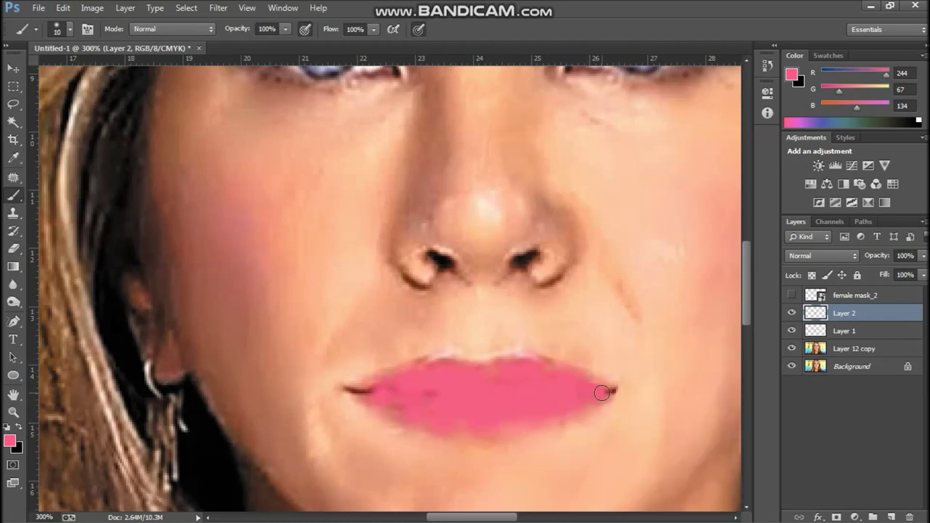
pyautogui.moveTo(421, 368); pyautogui.dragTo(538, 357)
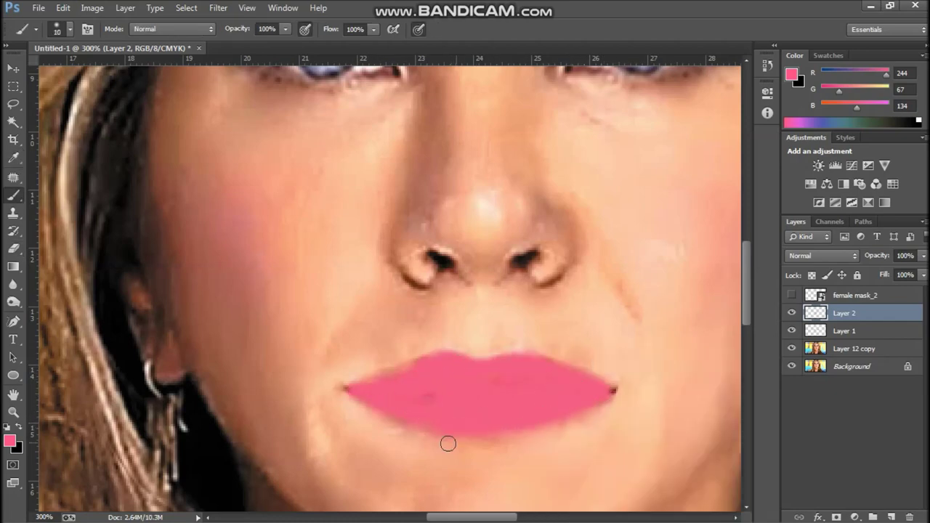
pyautogui.hotkey('ctrl', '0')
pyautogui.click(891, 517)
# - Try an orange tint stroke across the forehead, then undo it
pyautogui.click(9, 441)
pyautogui.click(822, 34)
pyautogui.rightClick(318, 167)
pyautogui.press('Return')
pyautogui.moveTo(376, 186); pyautogui.dragTo(436, 186)
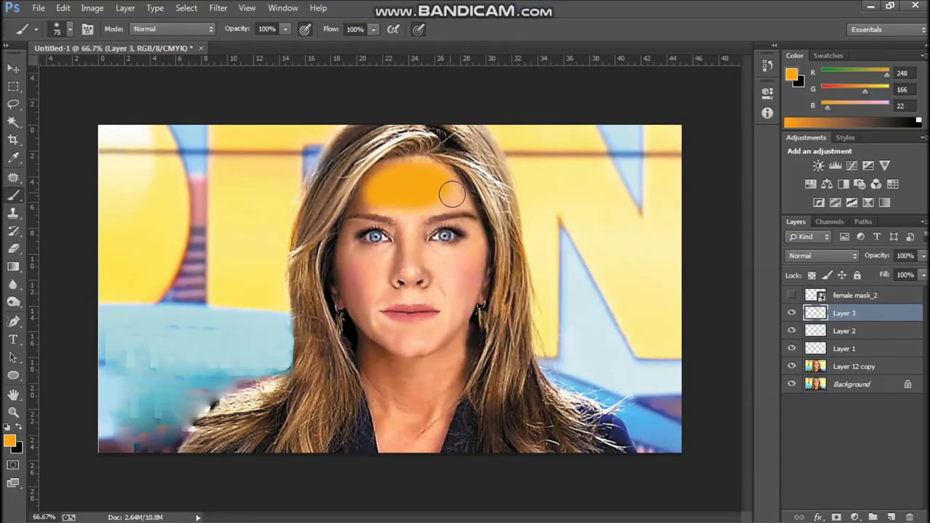
pyautogui.hotkey('ctrl', 'z')
pyautogui.keyDown('ctrl'); pyautogui.click(847, 313); pyautogui.keyUp('ctrl')
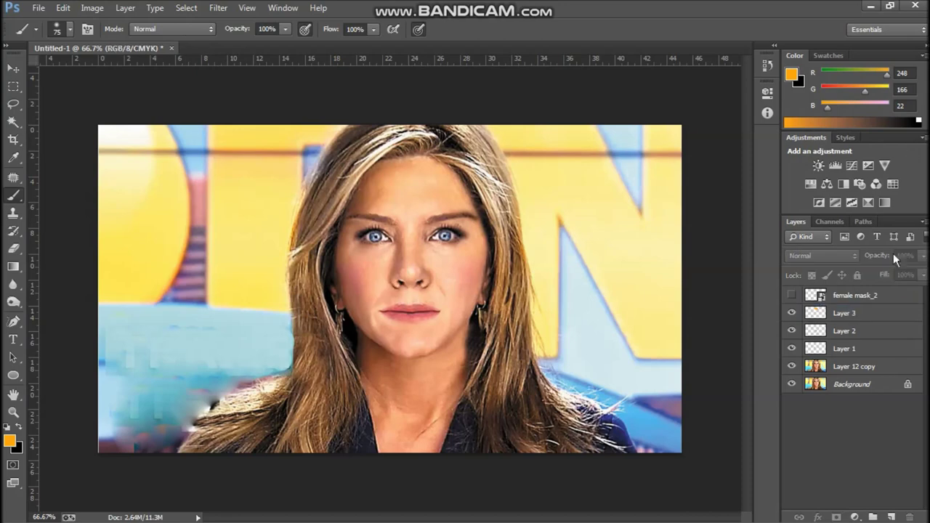
# - Try a darker orange over the neck, undo it, and merge the edit layers into Layer 4
pyautogui.click(890, 517)
pyautogui.moveTo(846, 295); pyautogui.dragTo(847, 311)
pyautogui.click(9, 441)
pyautogui.click(672, 73)
pyautogui.click(826, 34)
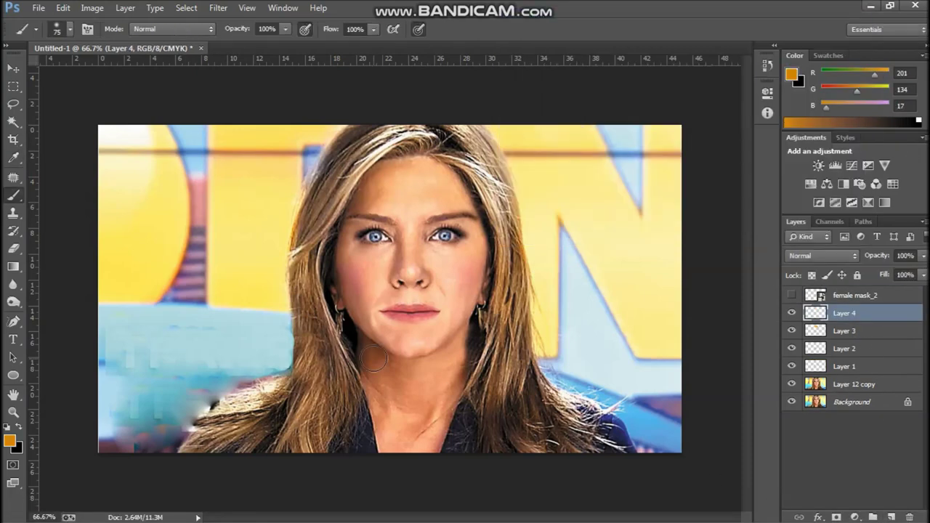
pyautogui.moveTo(378, 356); pyautogui.dragTo(414, 429)
pyautogui.hotkey('ctrl', 'z')
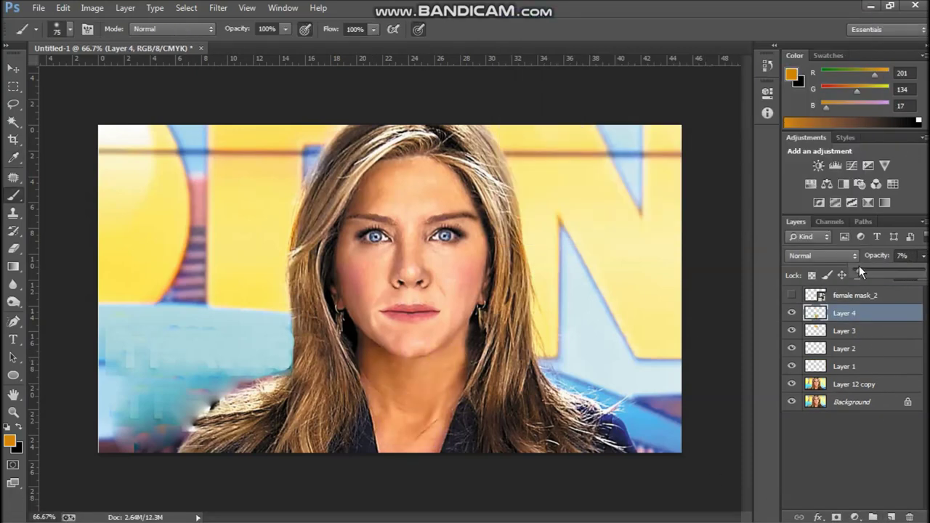
pyautogui.keyDown('ctrl'); pyautogui.click(854, 314); pyautogui.keyUp('ctrl')
pyautogui.rightClick(866, 383)
pyautogui.click(820, 318)
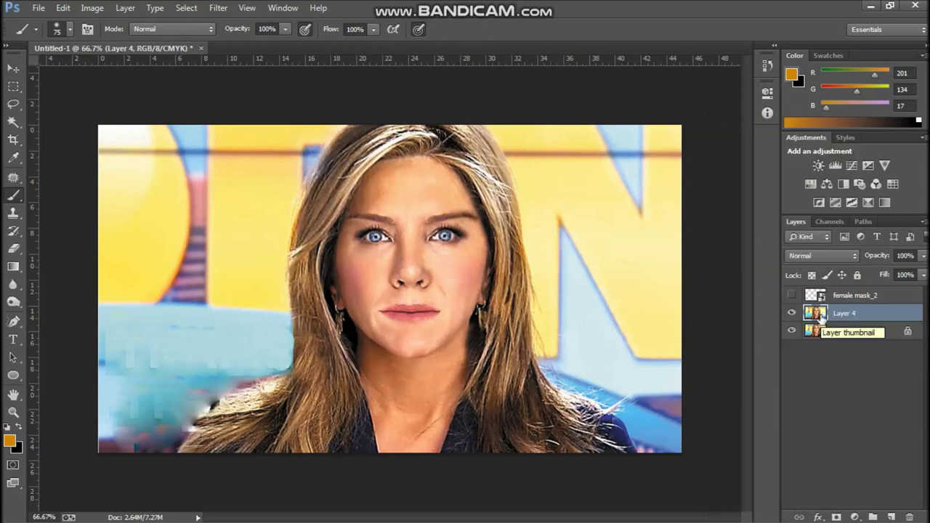